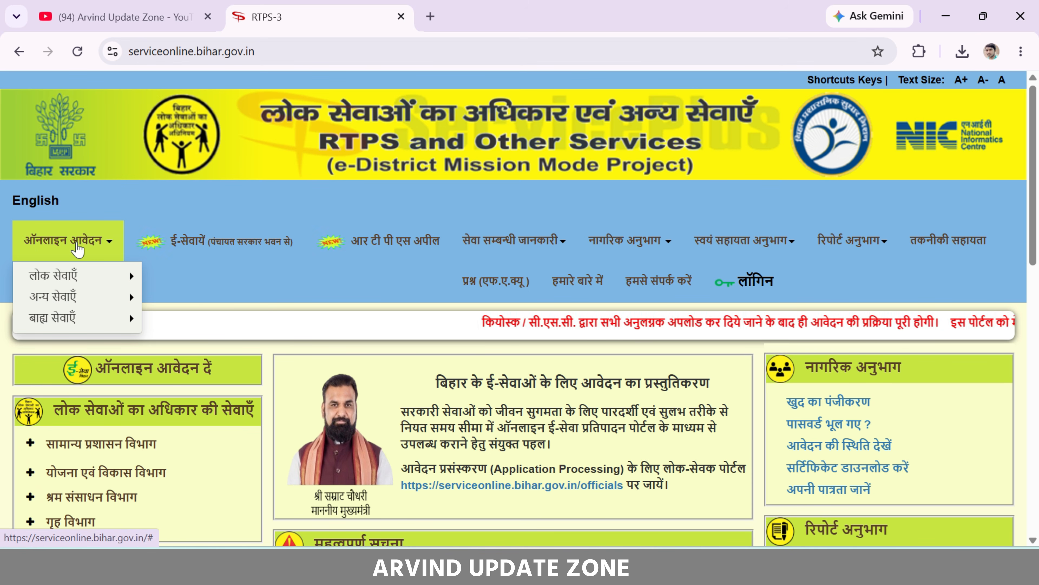
Open the अंचल स्तर income certificate form via लोक सेवाएँ > सामान्य प्रशासन विभाग > आय प्रमाण-पत्र का निर्गमन
{"action": "mouse_move", "coordinate": [102, 278]}
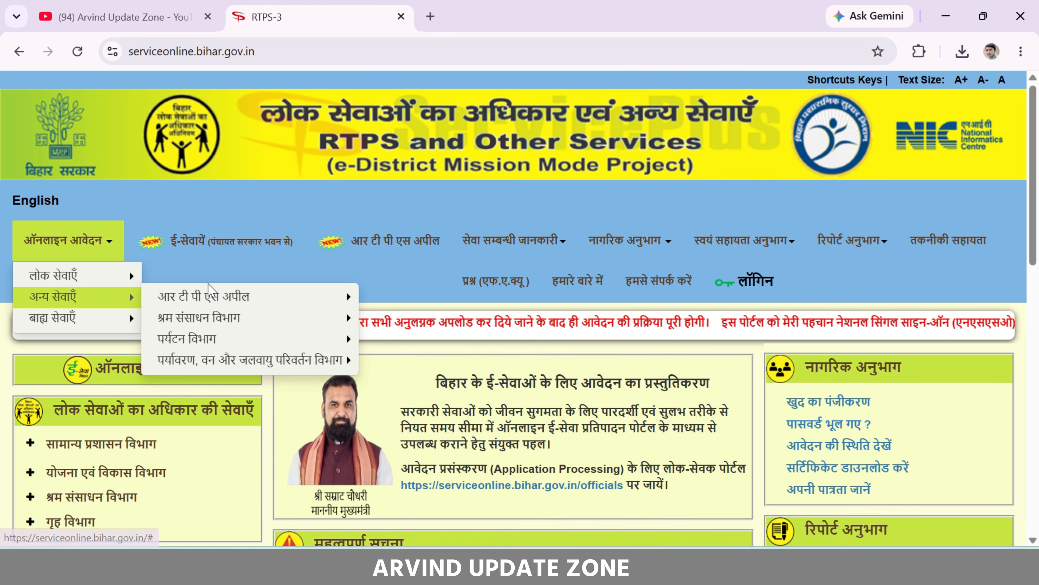
{"action": "mouse_move", "coordinate": [91, 252]}
{"action": "mouse_move", "coordinate": [212, 275]}
{"action": "mouse_move", "coordinate": [364, 318]}
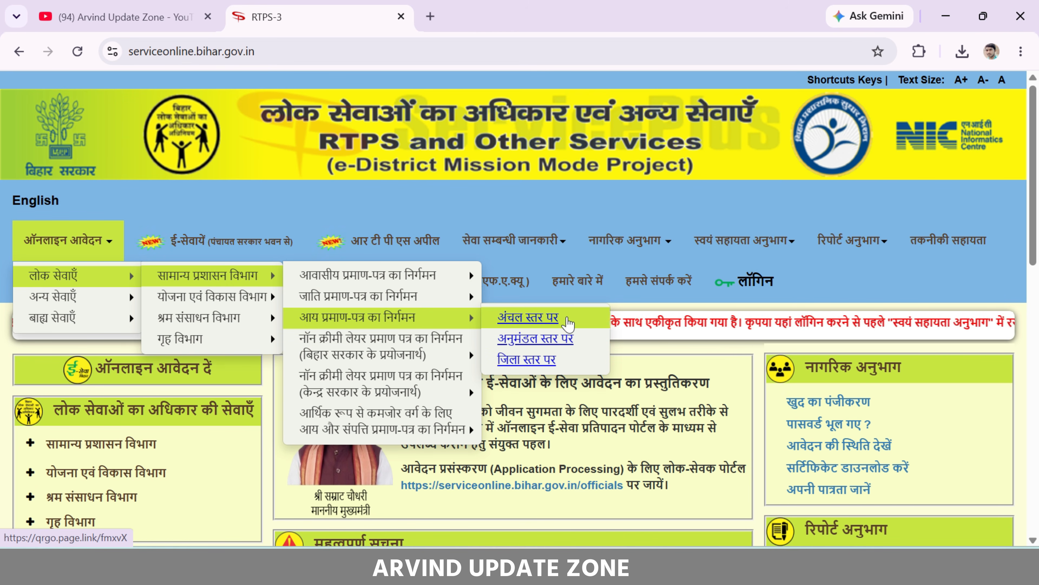
{"action": "left_click", "coordinate": [567, 317]}
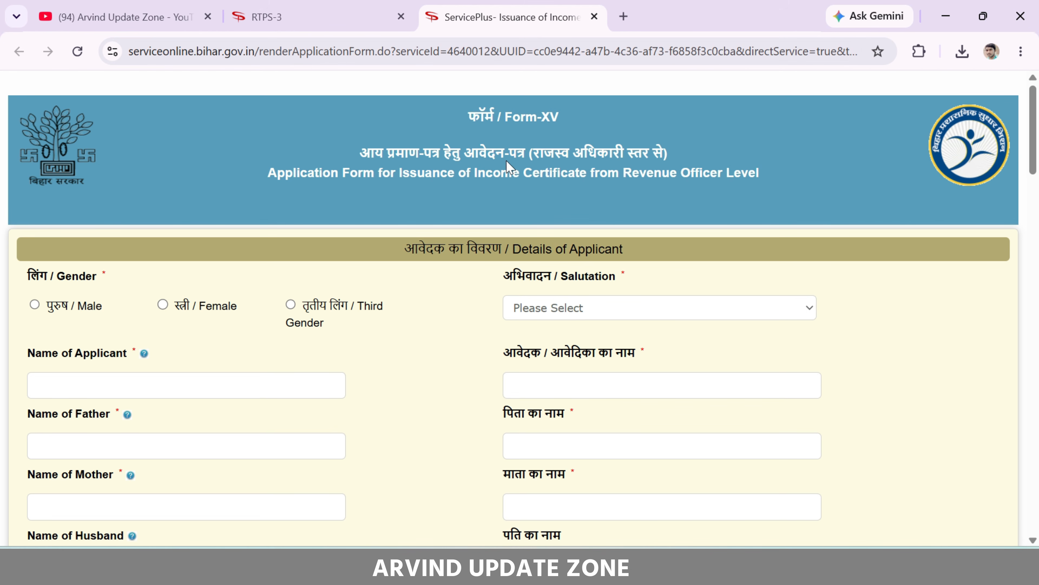
Select Female as gender, then enter the applicant's full name and the father's/husband's name
{"action": "scroll", "coordinate": [153, 243], "scroll_direction": "down", "scroll_amount": 4}
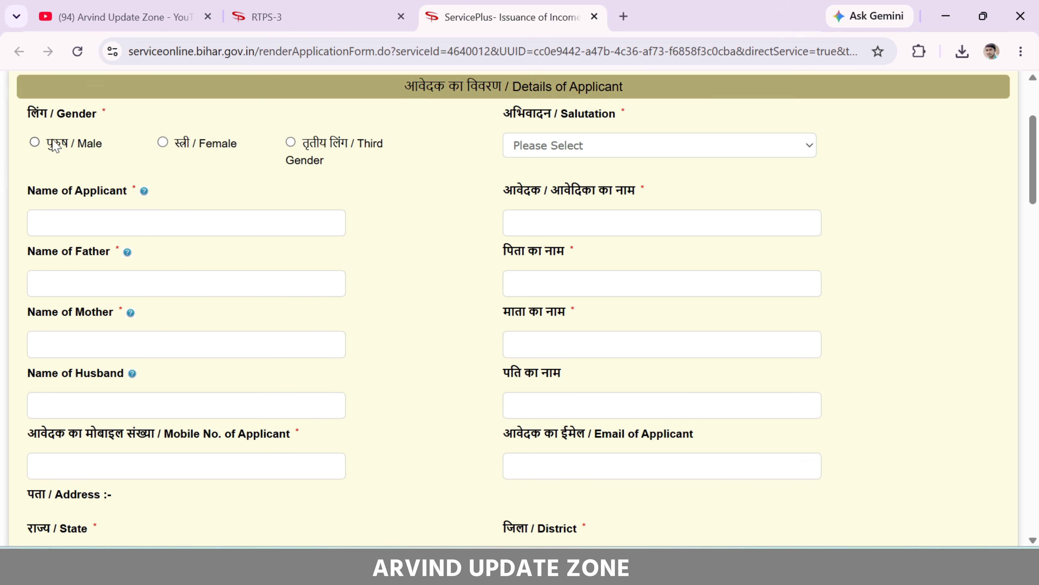
{"action": "left_click", "coordinate": [163, 143]}
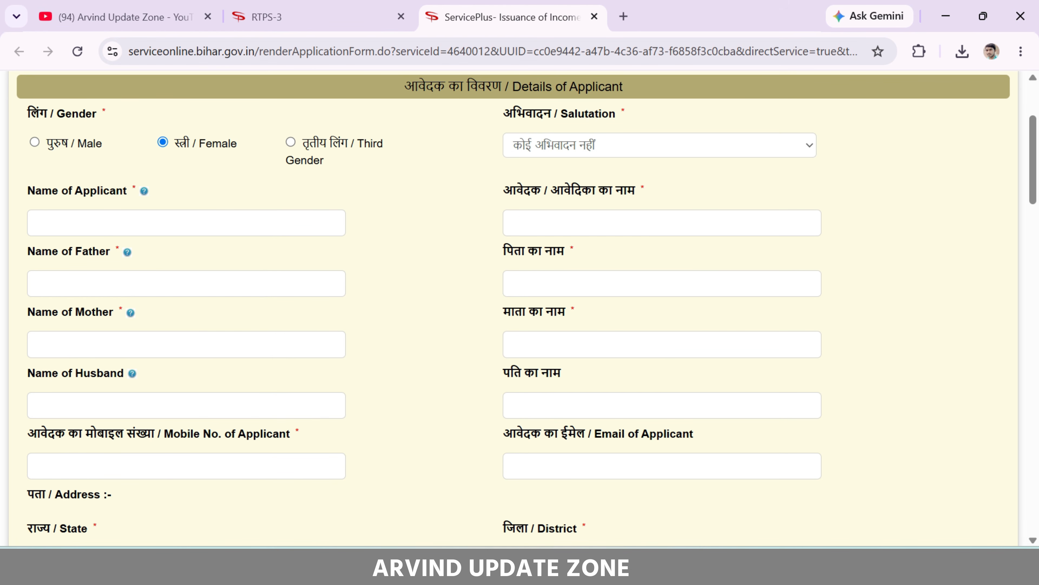
{"action": "left_click", "coordinate": [122, 223]}
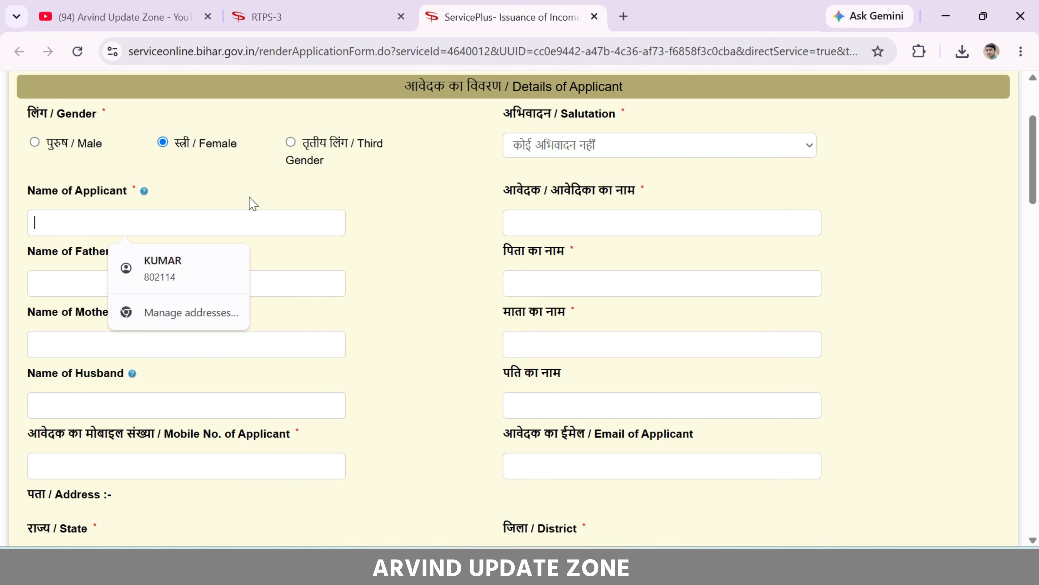
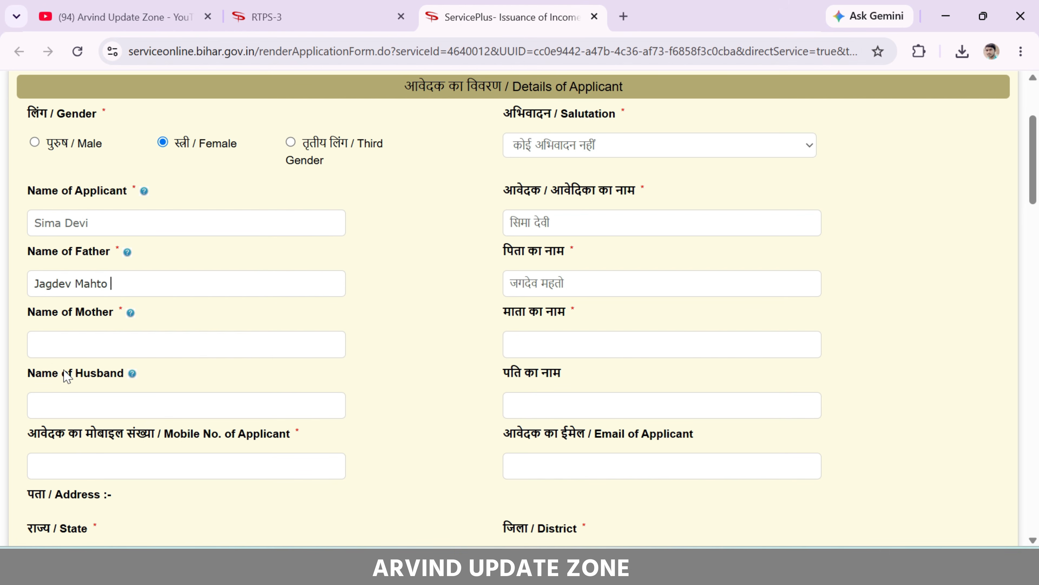
{"action": "left_click_drag", "start_coordinate": [62, 373], "coordinate": [128, 385]}
{"action": "left_click", "coordinate": [131, 403]}
{"action": "scroll", "coordinate": [209, 388], "scroll_direction": "down", "scroll_amount": 3}
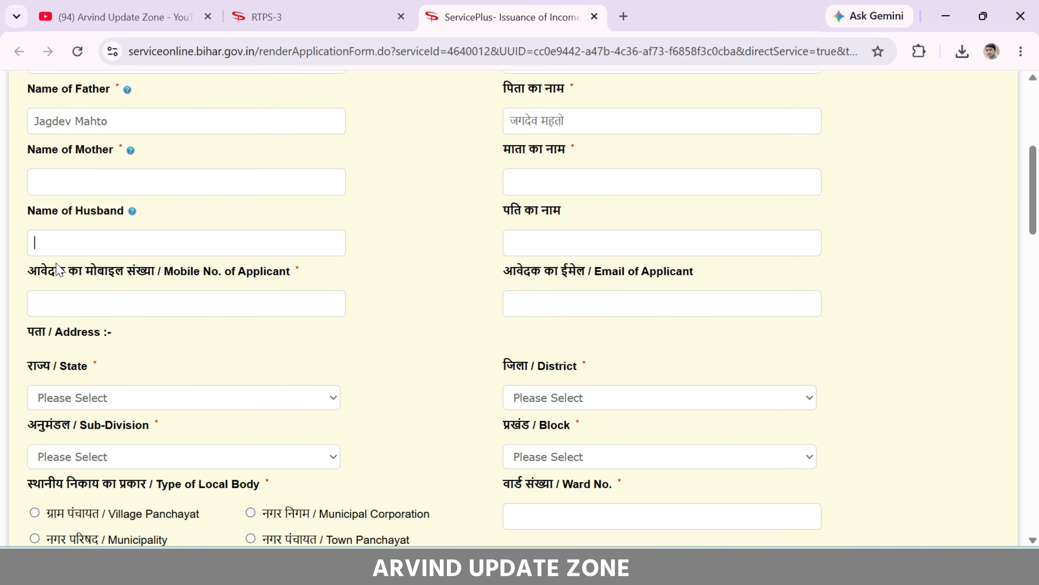
Choose BIHAR as the state and BUXAR as the district in the address section
{"action": "left_click_drag", "start_coordinate": [57, 270], "coordinate": [209, 278]}
{"action": "left_click", "coordinate": [204, 272]}
{"action": "left_click_drag", "start_coordinate": [568, 273], "coordinate": [675, 283]}
{"action": "left_click", "coordinate": [675, 283]}
{"action": "left_click_drag", "start_coordinate": [56, 332], "coordinate": [162, 339]}
{"action": "left_click", "coordinate": [160, 335]}
{"action": "scroll", "coordinate": [464, 225], "scroll_direction": "down", "scroll_amount": 6}
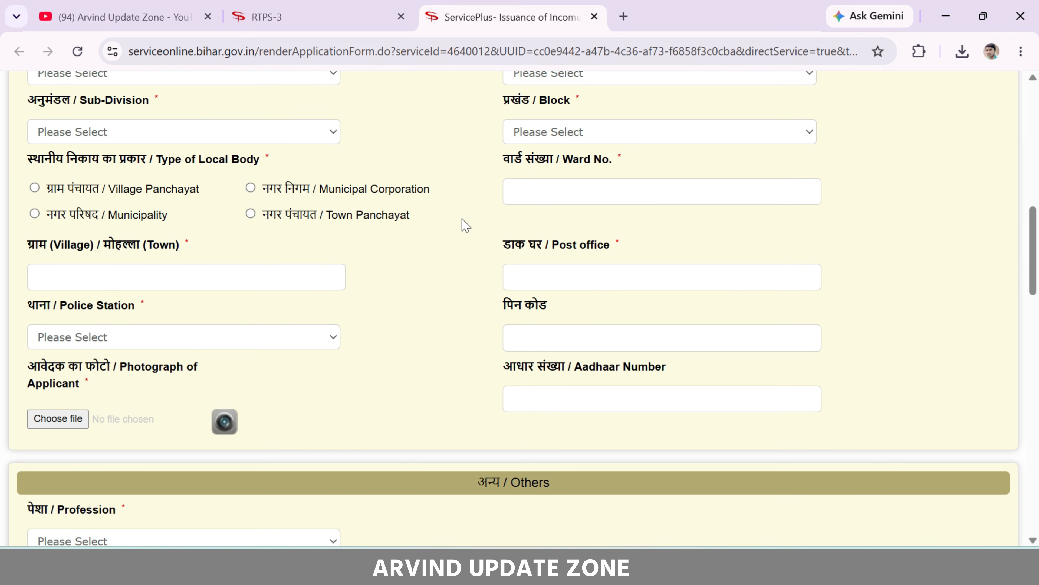
{"action": "scroll", "coordinate": [255, 167], "scroll_direction": "up", "scroll_amount": 2}
{"action": "left_click", "coordinate": [188, 164]}
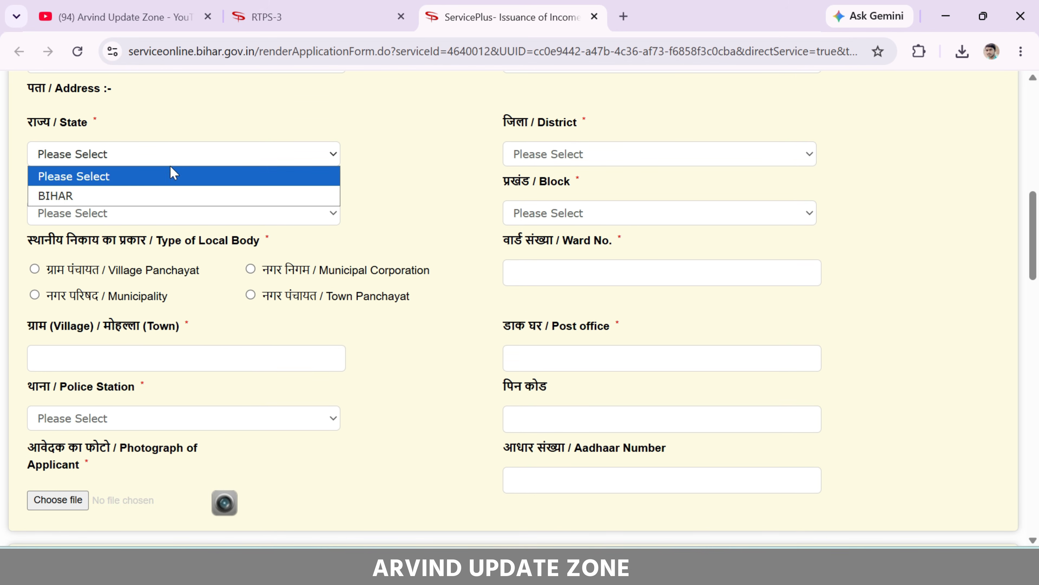
{"action": "left_click", "coordinate": [132, 195]}
{"action": "left_click", "coordinate": [548, 155]}
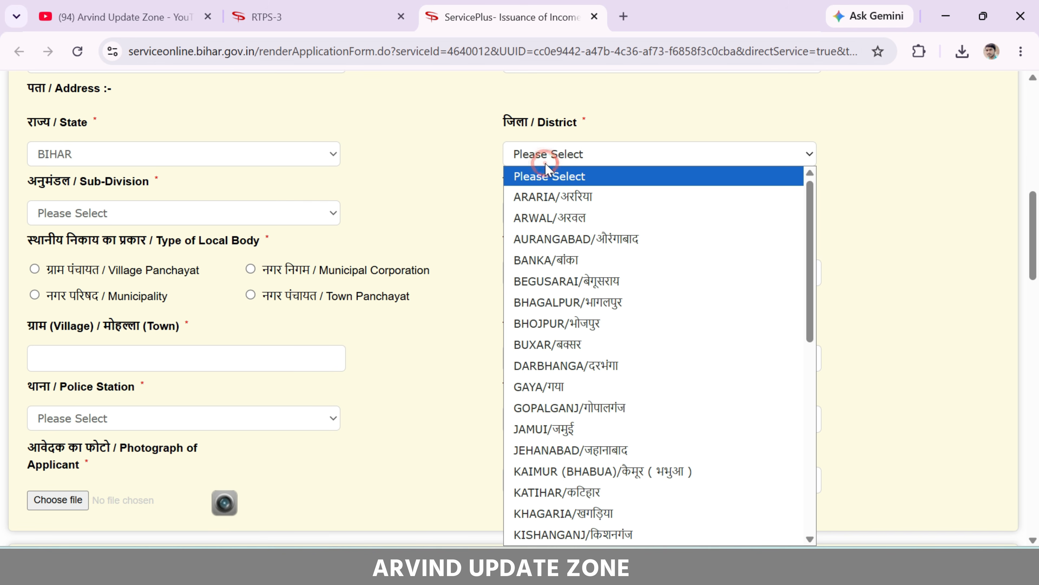
{"action": "left_click", "coordinate": [570, 344]}
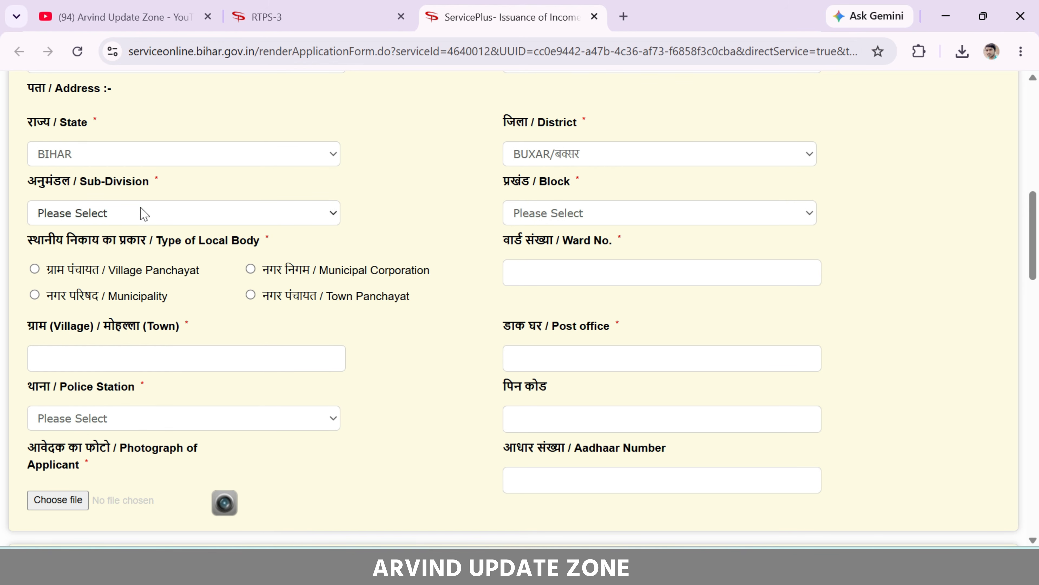
Choose BUXAR as the sub-division and CHAUSA as the block
{"action": "left_click", "coordinate": [141, 211]}
{"action": "left_click", "coordinate": [139, 255]}
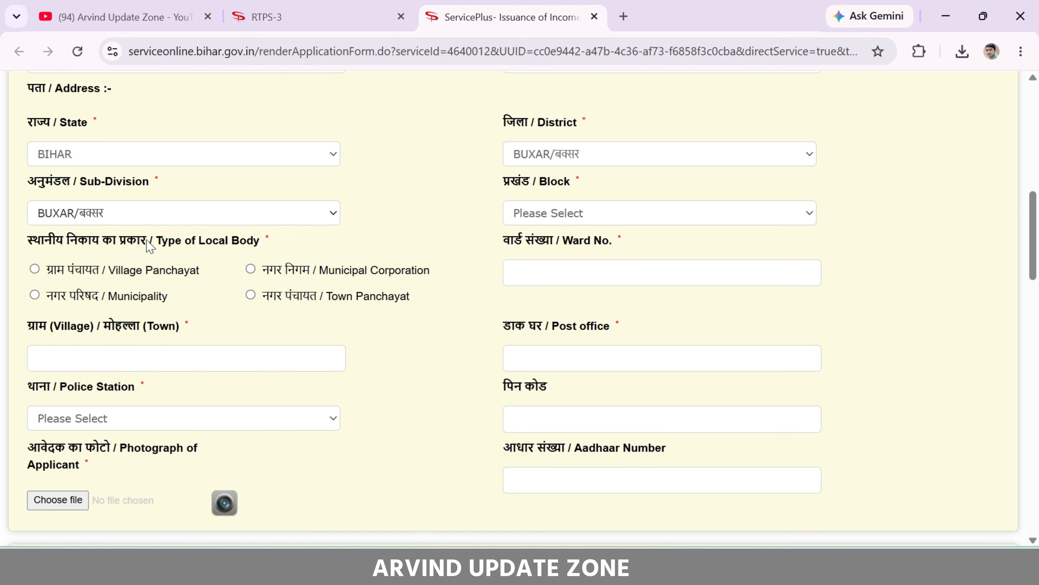
{"action": "left_click", "coordinate": [593, 213]}
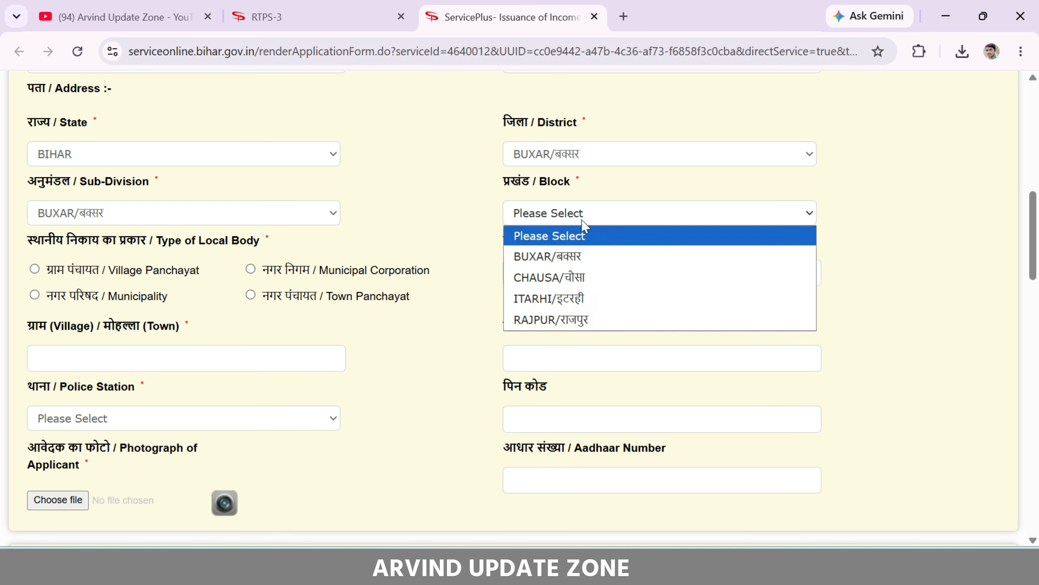
{"action": "left_click", "coordinate": [571, 274]}
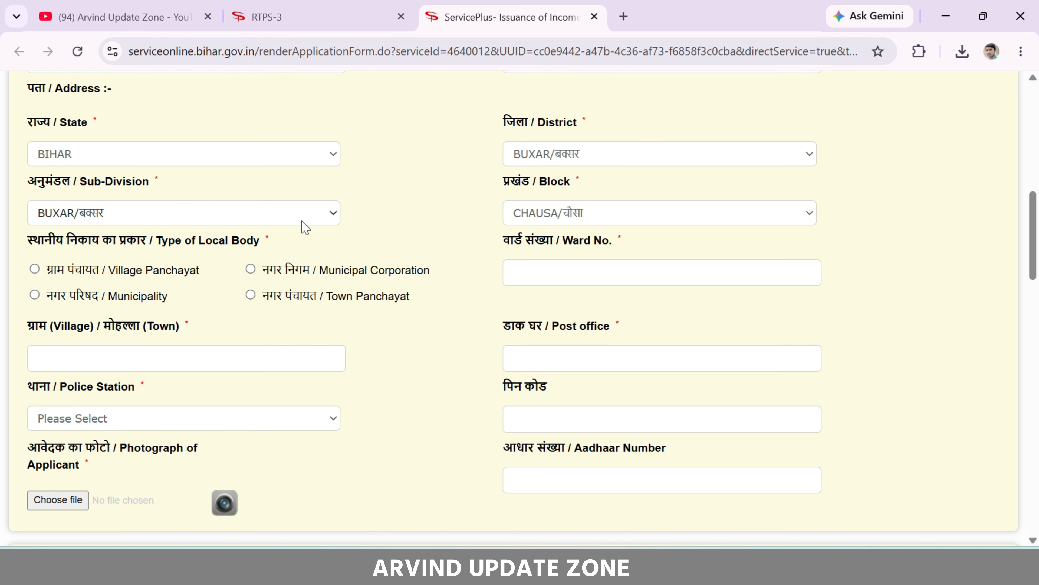
{"action": "left_click_drag", "start_coordinate": [28, 240], "coordinate": [166, 241]}
{"action": "left_click", "coordinate": [167, 242]}
Set the local body type to Village Panchayat with CHAUSA as the panchayat
{"action": "left_click_drag", "start_coordinate": [100, 271], "coordinate": [182, 272]}
{"action": "left_click", "coordinate": [187, 274]}
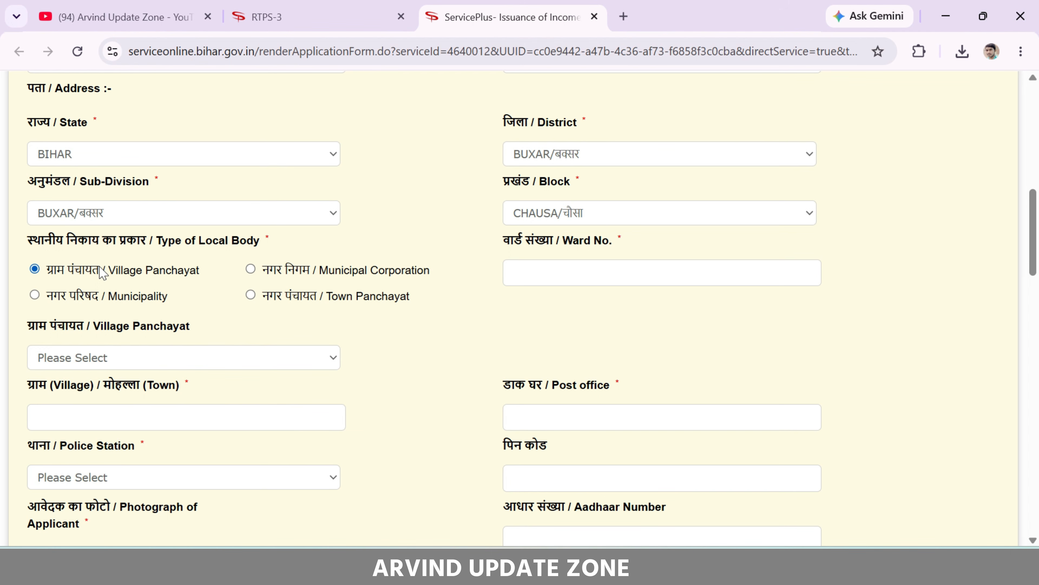
{"action": "left_click", "coordinate": [90, 357]}
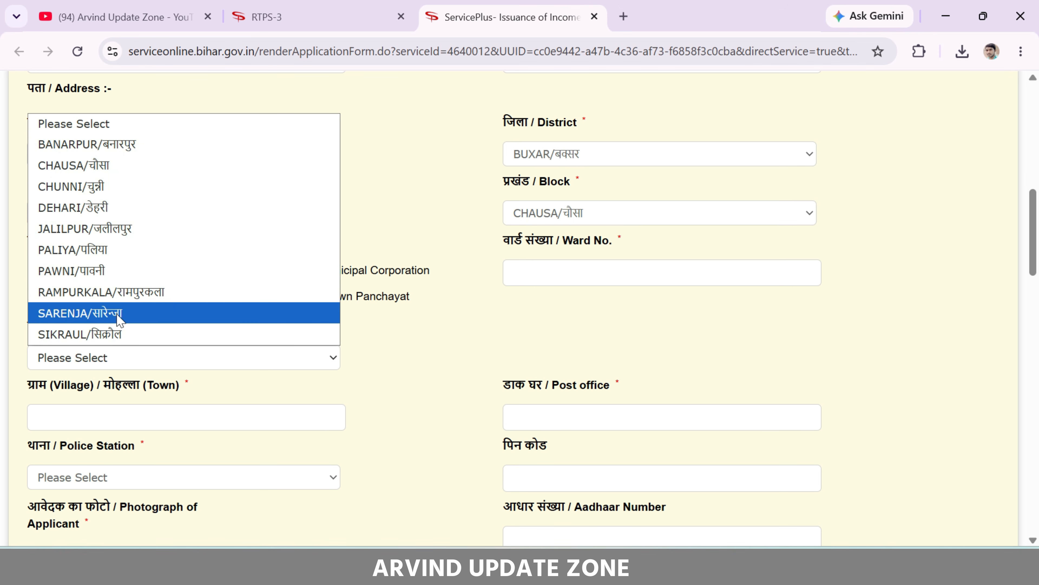
{"action": "left_click", "coordinate": [131, 165]}
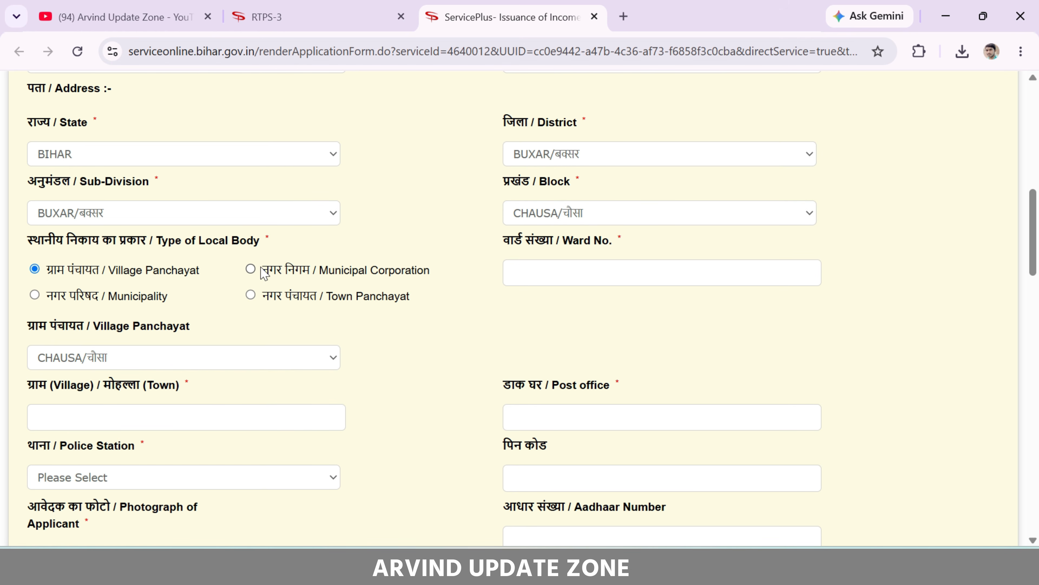
Switch the local body type to Municipal Corporation, then settle on Town Panchayat
{"action": "left_click", "coordinate": [250, 269]}
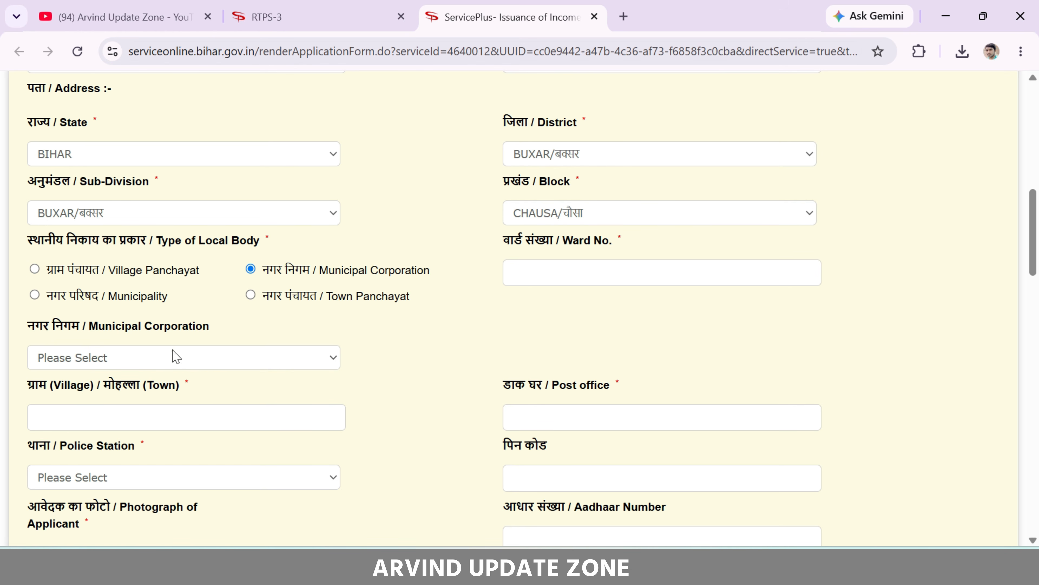
{"action": "left_click_drag", "start_coordinate": [27, 326], "coordinate": [103, 328]}
{"action": "left_click", "coordinate": [113, 353]}
{"action": "left_click", "coordinate": [195, 349]}
{"action": "left_click", "coordinate": [250, 295]}
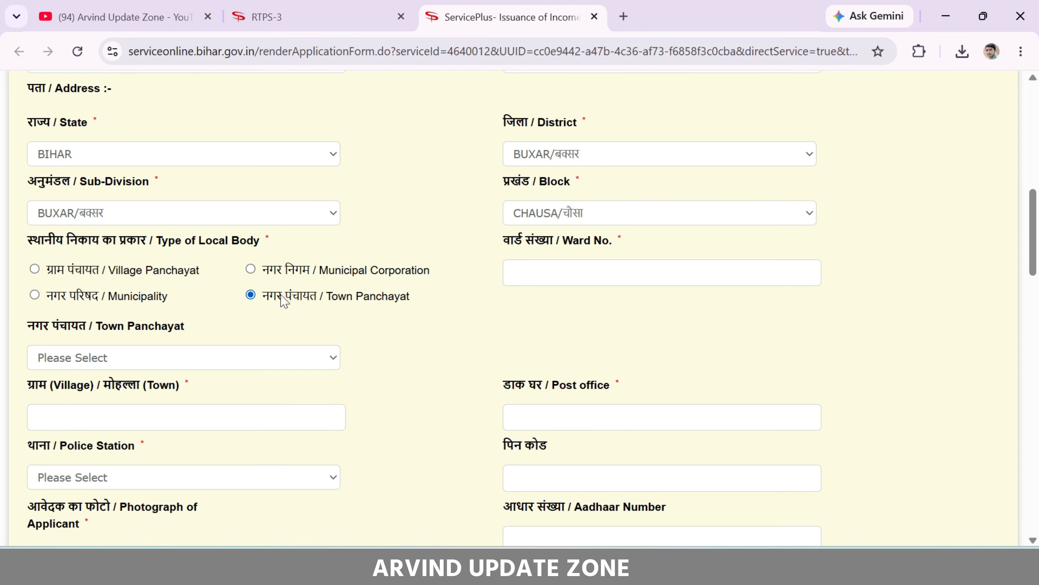
{"action": "left_click", "coordinate": [160, 361]}
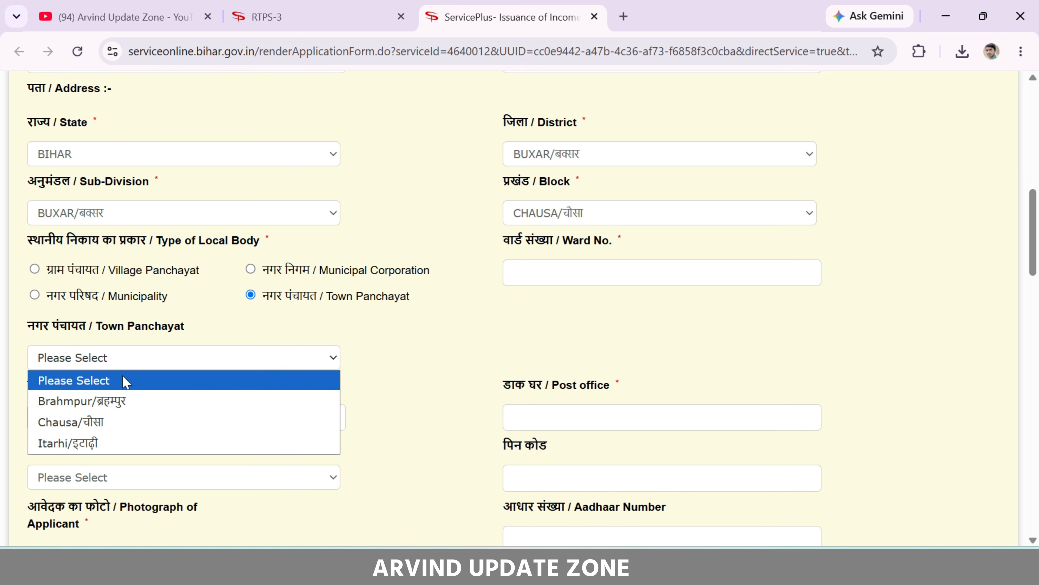
{"action": "left_click", "coordinate": [413, 328]}
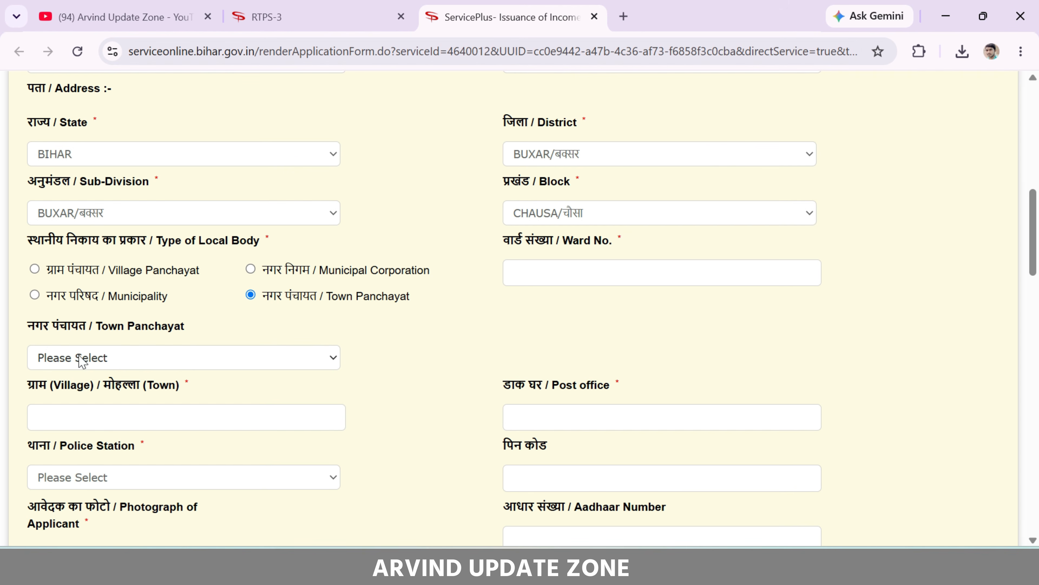
{"action": "left_click", "coordinate": [562, 245]}
{"action": "left_click_drag", "start_coordinate": [562, 245], "coordinate": [615, 236]}
{"action": "left_click", "coordinate": [615, 236]}
Go to the PIN code field and attach the applicant's photograph, then move down to the Others section
{"action": "scroll", "coordinate": [139, 236], "scroll_direction": "down", "scroll_amount": 4}
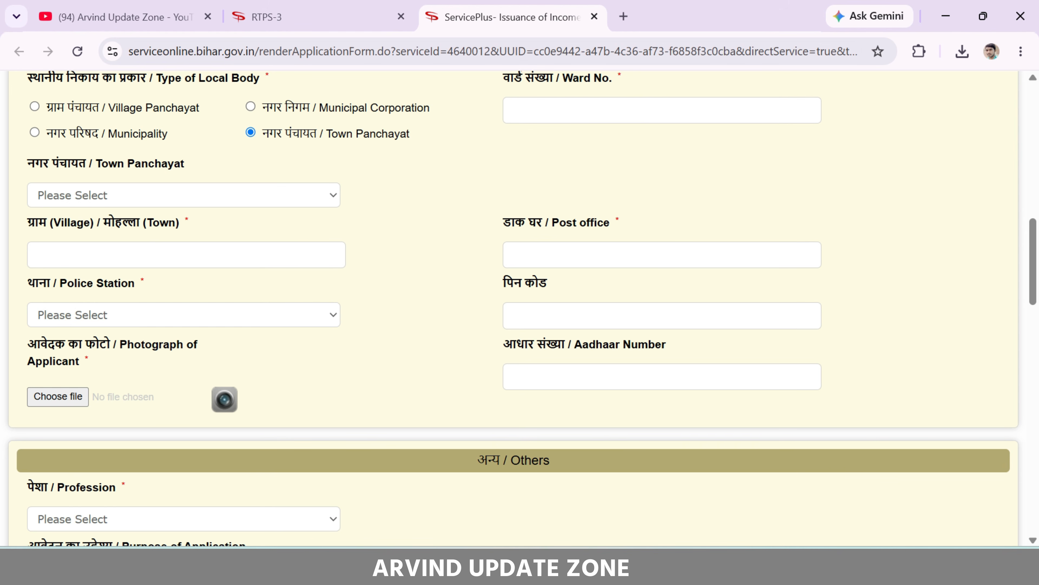
{"action": "left_click_drag", "start_coordinate": [549, 226], "coordinate": [654, 228]}
{"action": "left_click", "coordinate": [654, 225]}
{"action": "double_click", "coordinate": [60, 282]}
{"action": "left_click_drag", "start_coordinate": [135, 285], "coordinate": [137, 285]}
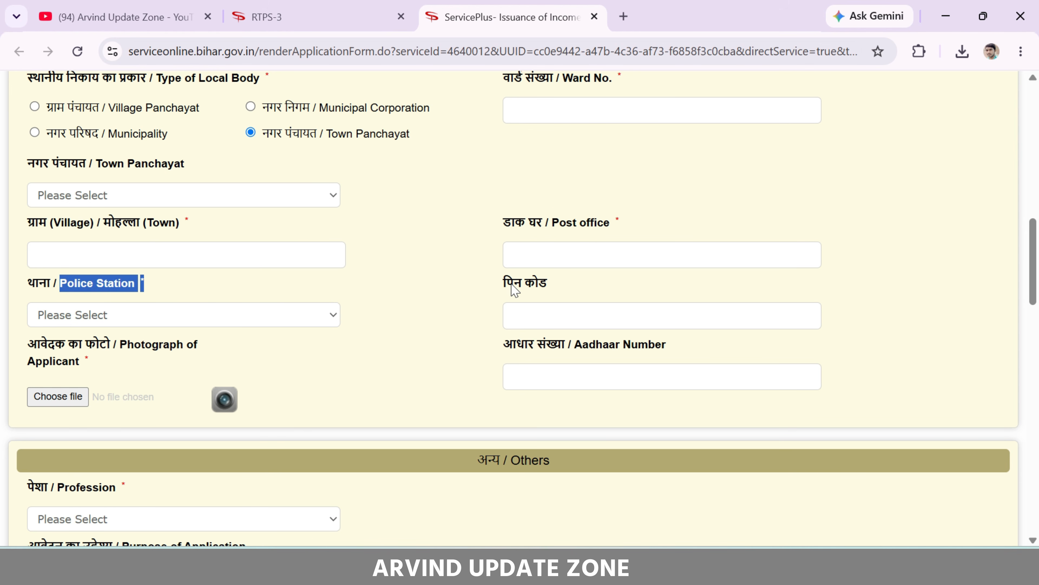
{"action": "left_click_drag", "start_coordinate": [506, 282], "coordinate": [550, 284]}
{"action": "left_click", "coordinate": [553, 283]}
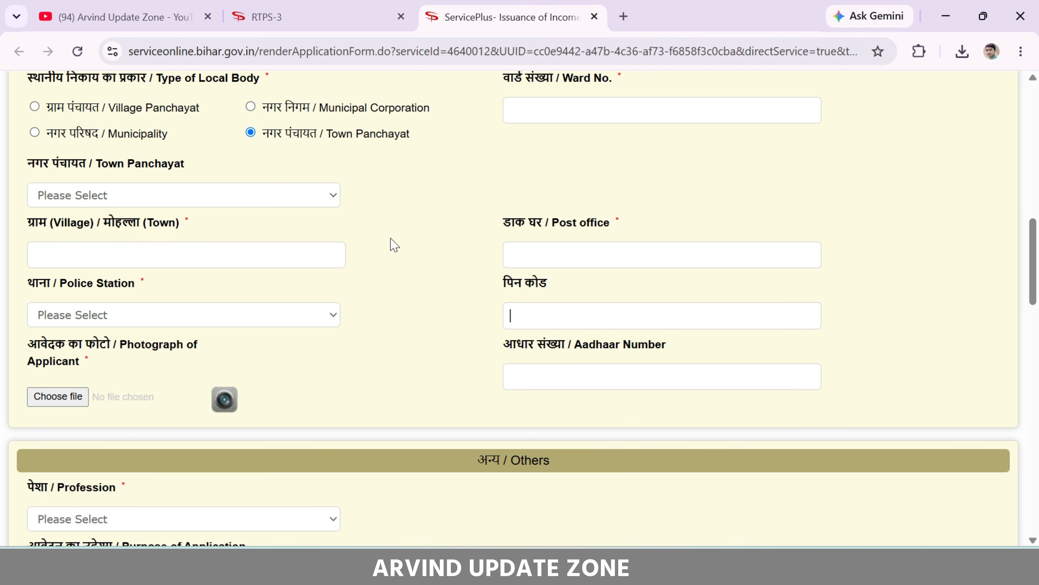
{"action": "scroll", "coordinate": [392, 241], "scroll_direction": "down", "scroll_amount": 4}
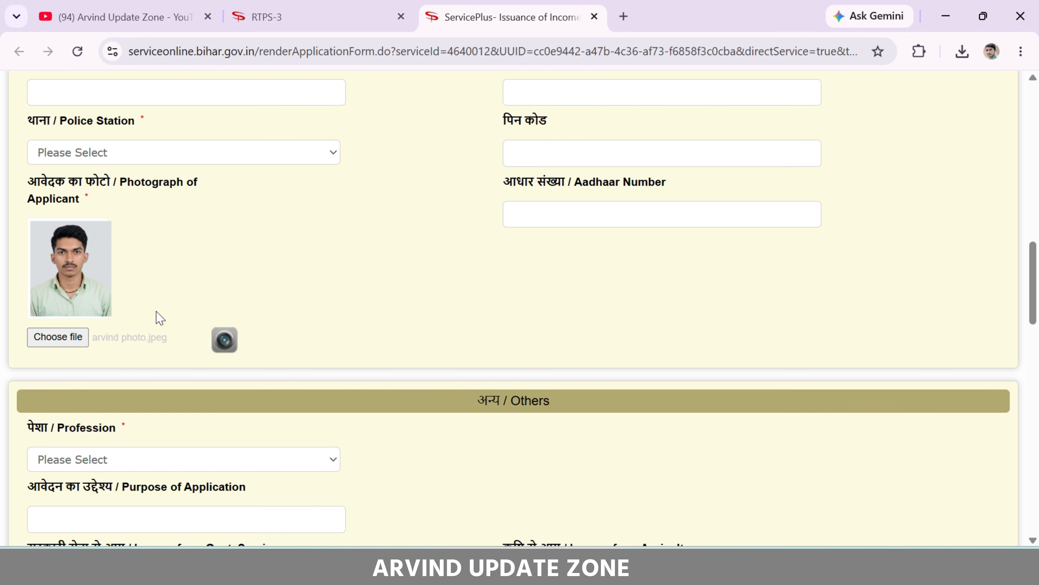
{"action": "scroll", "coordinate": [158, 320], "scroll_direction": "down", "scroll_amount": 4}
{"action": "scroll", "coordinate": [175, 301], "scroll_direction": "down", "scroll_amount": 2}
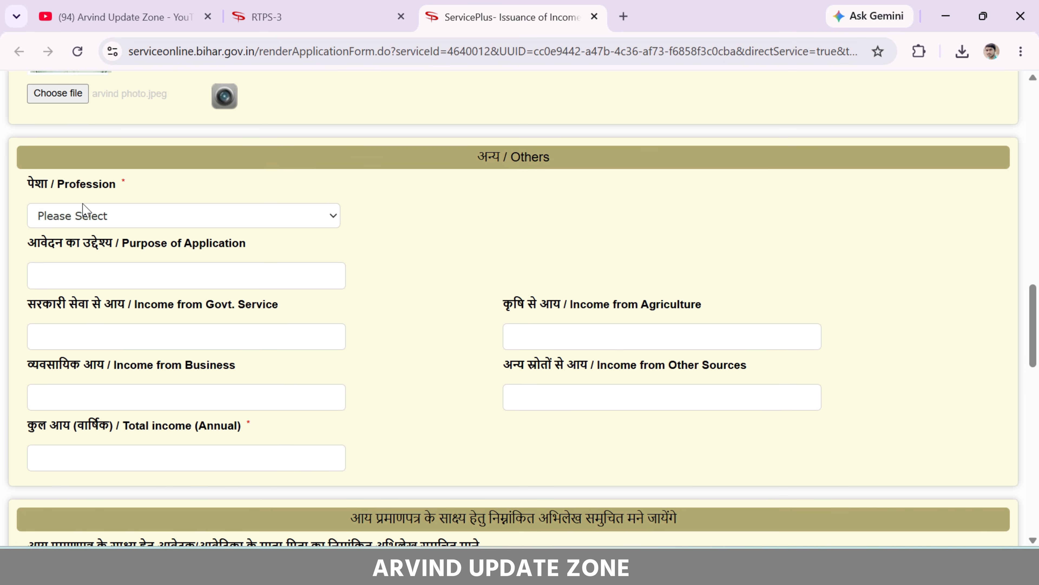
Try Other and then Housewife in the Profession dropdown
{"action": "left_click", "coordinate": [81, 216]}
{"action": "left_click", "coordinate": [81, 216]}
{"action": "left_click", "coordinate": [116, 217]}
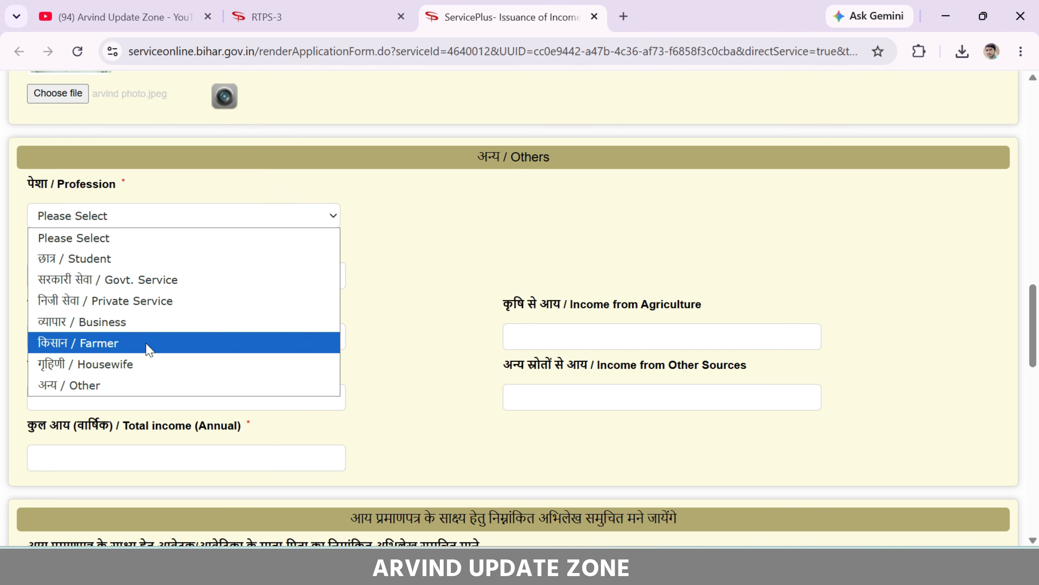
{"action": "left_click", "coordinate": [136, 385]}
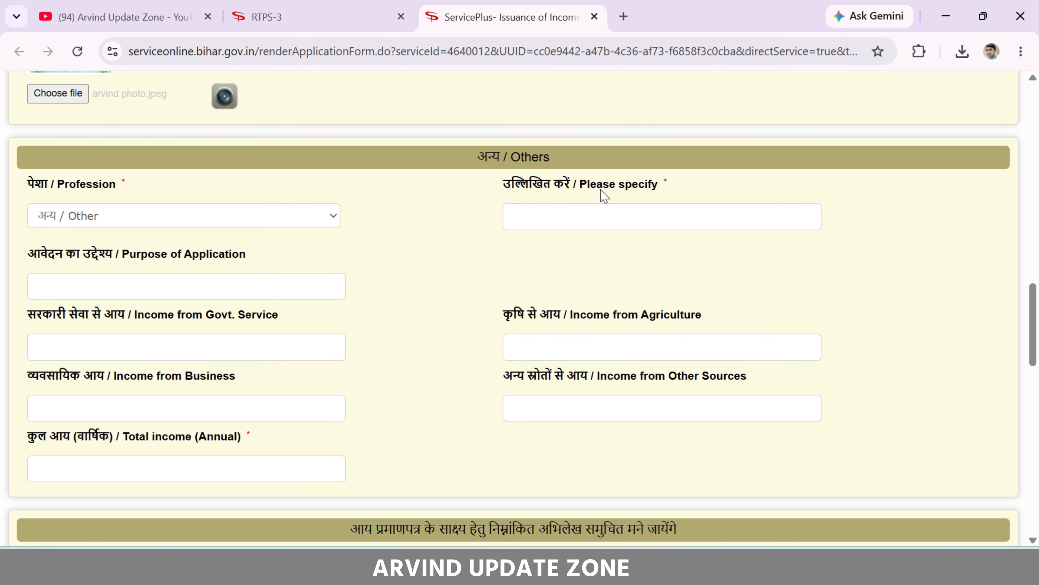
{"action": "left_click", "coordinate": [255, 221]}
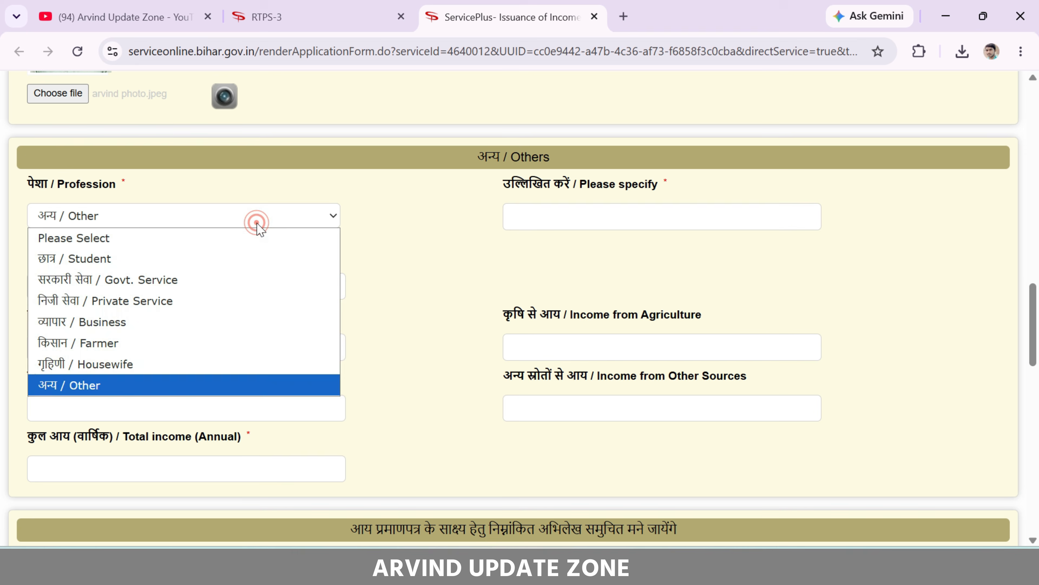
{"action": "left_click", "coordinate": [151, 364]}
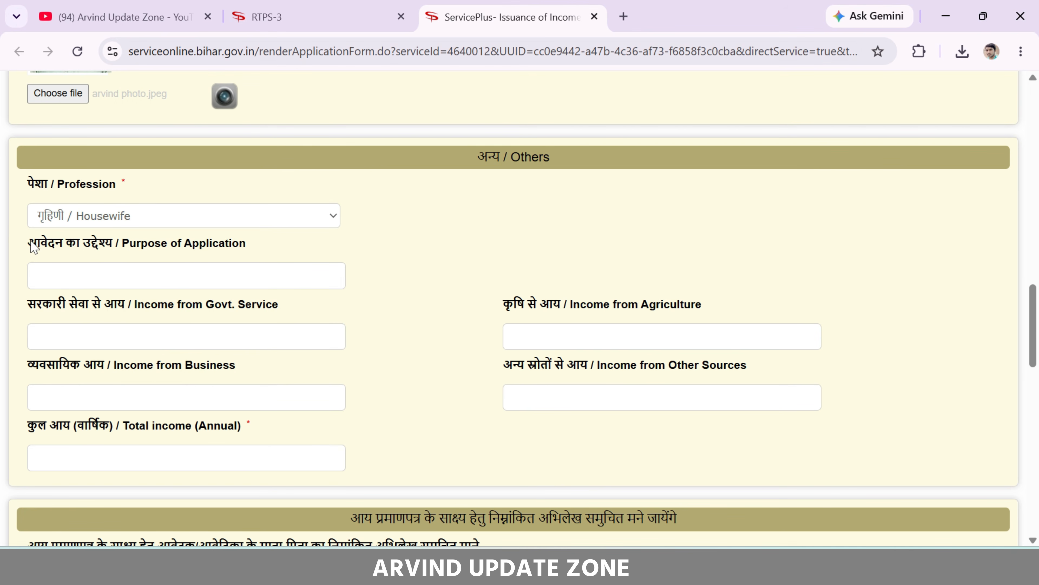
Enter 'RATION CARD BANANE HETU' as the purpose of application
{"action": "left_click_drag", "start_coordinate": [28, 242], "coordinate": [262, 248]}
{"action": "left_click", "coordinate": [264, 250]}
{"action": "type", "text": "RATION CARD BANANE HETU"}
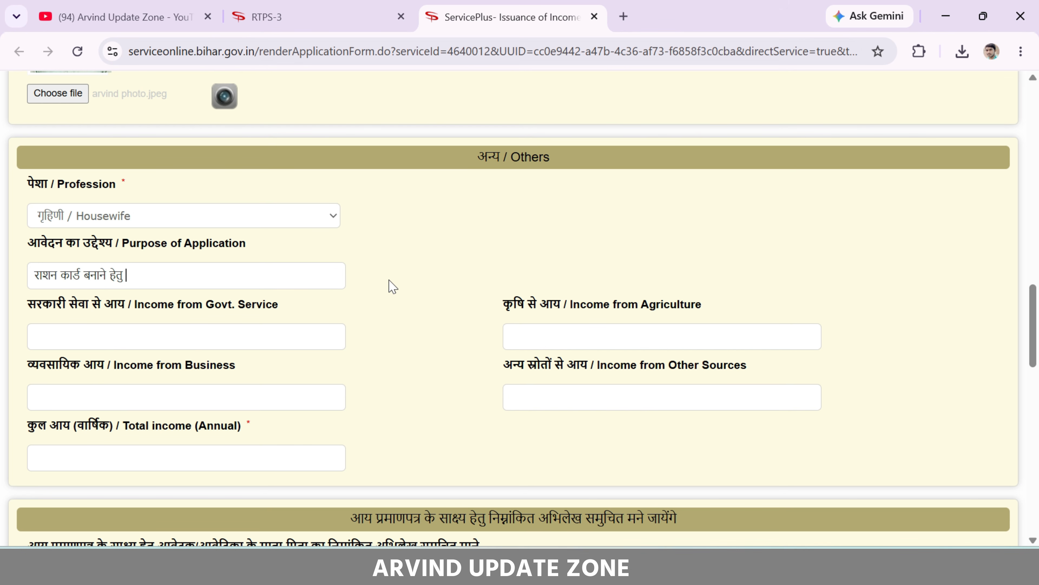
{"action": "left_click", "coordinate": [582, 335]}
{"action": "left_click_drag", "start_coordinate": [497, 364], "coordinate": [589, 366]}
{"action": "left_click", "coordinate": [589, 366]}
Set the profession to Other, specified as 'MAJDURI'
{"action": "left_click", "coordinate": [293, 226]}
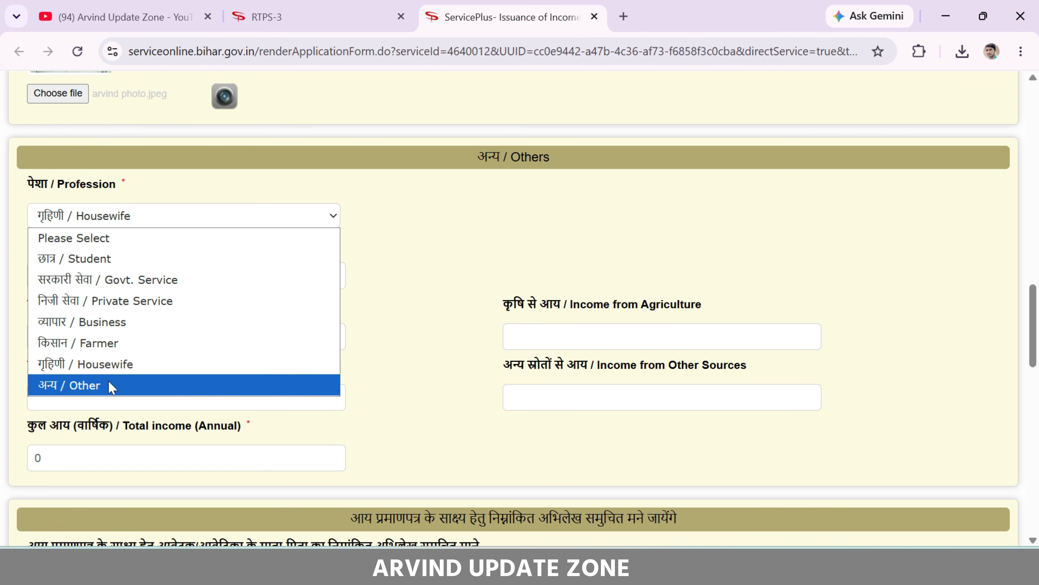
{"action": "left_click", "coordinate": [124, 389]}
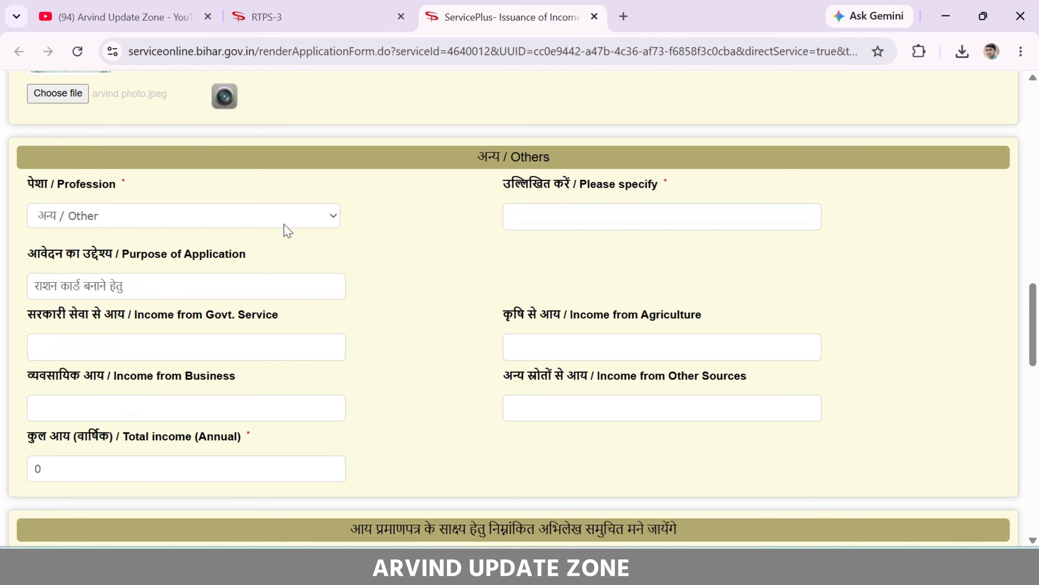
{"action": "left_click", "coordinate": [527, 217]}
{"action": "type", "text": "MAJDURI"}
{"action": "left_click", "coordinate": [85, 221]}
{"action": "left_click", "coordinate": [82, 387]}
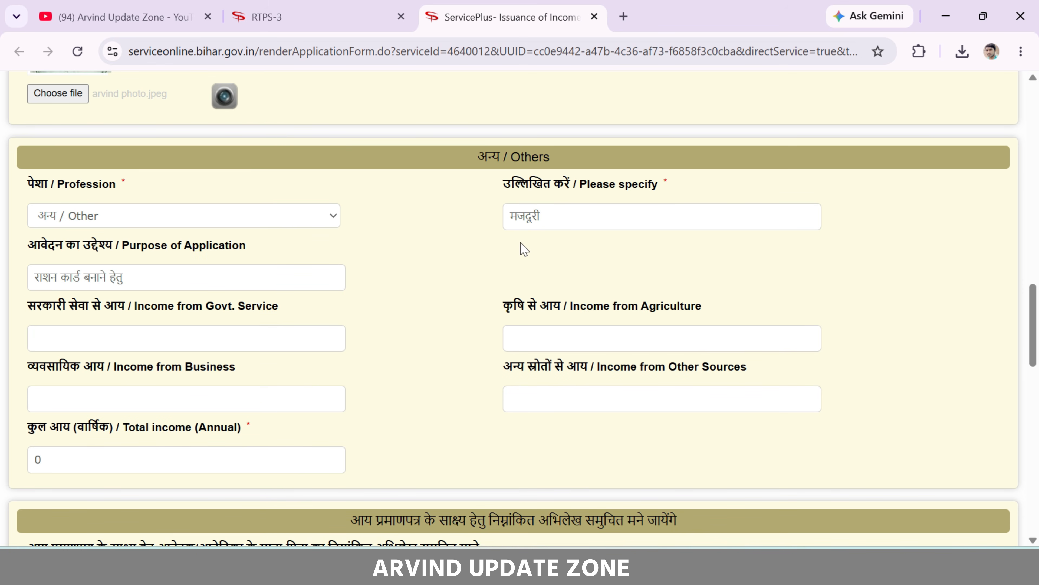
{"action": "left_click", "coordinate": [544, 218]}
Enter 80000 as income from other sources so the total income updates
{"action": "left_click_drag", "start_coordinate": [28, 245], "coordinate": [137, 250]}
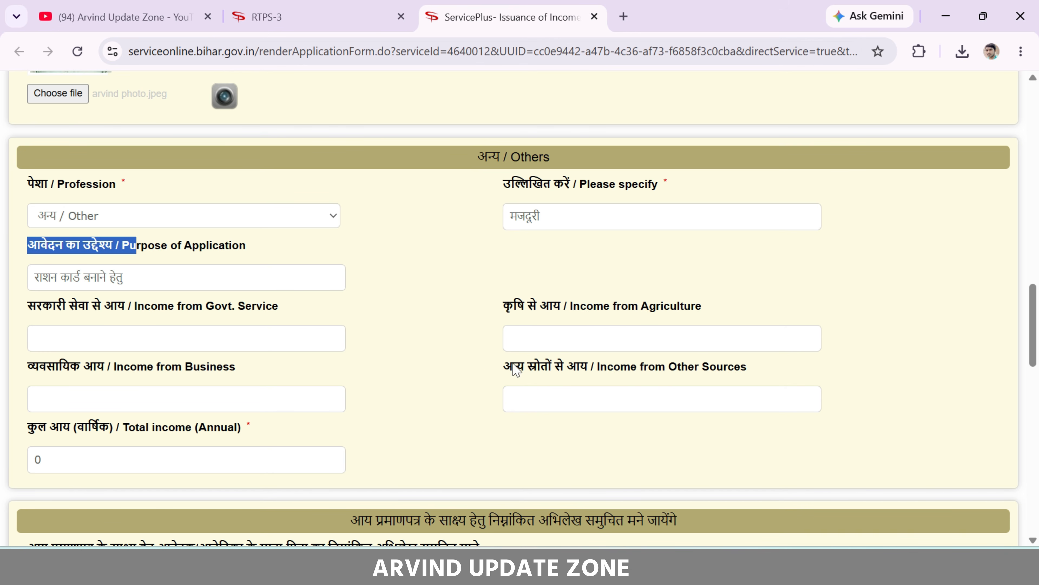
{"action": "left_click_drag", "start_coordinate": [502, 365], "coordinate": [621, 364]}
{"action": "left_click", "coordinate": [621, 365]}
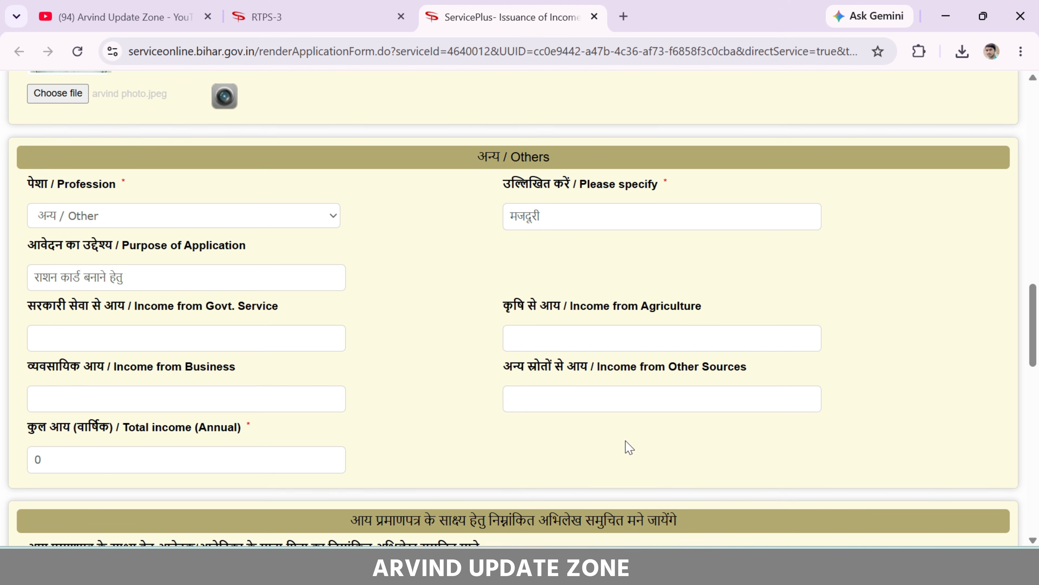
{"action": "left_click", "coordinate": [600, 402]}
{"action": "type", "text": "80000"}
{"action": "left_click", "coordinate": [599, 437]}
Change the profession to Housewife, with agriculture income 50000 and other-source income 30000
{"action": "left_click", "coordinate": [307, 219]}
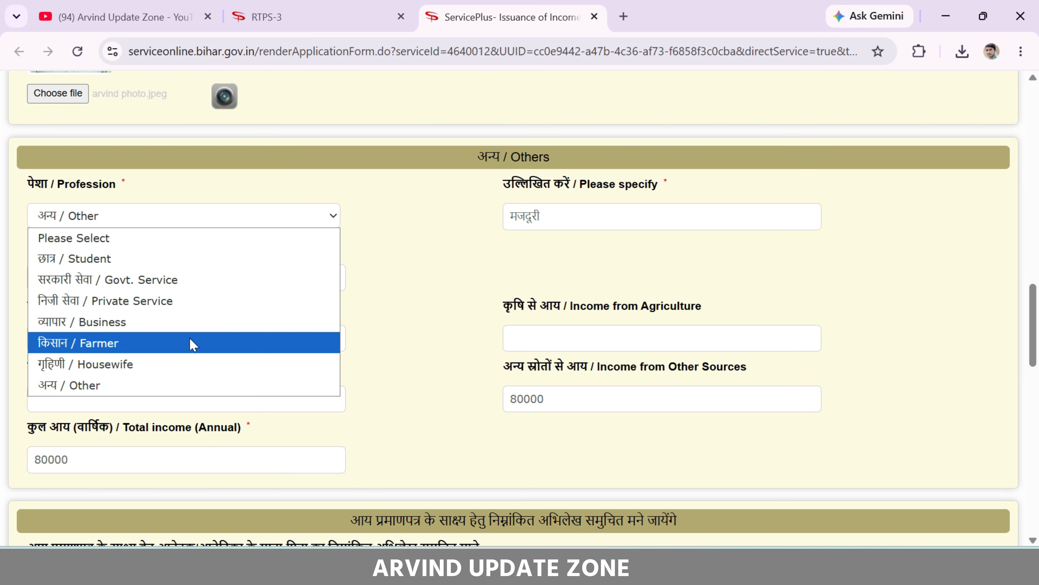
{"action": "left_click", "coordinate": [145, 364]}
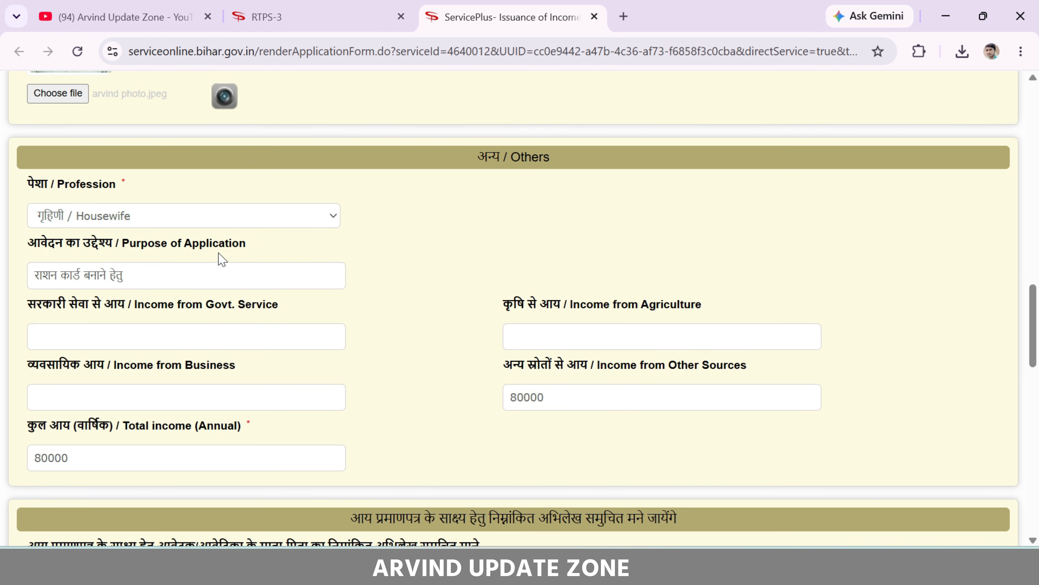
{"action": "left_click", "coordinate": [550, 338]}
{"action": "type", "text": "50000"}
{"action": "key", "text": "Tab"}
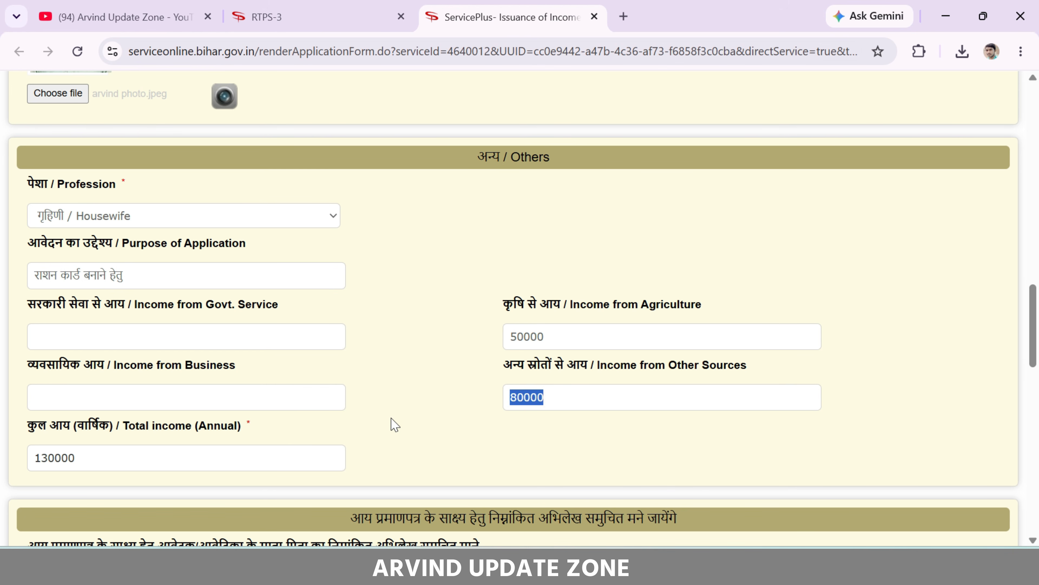
{"action": "type", "text": "3000"}
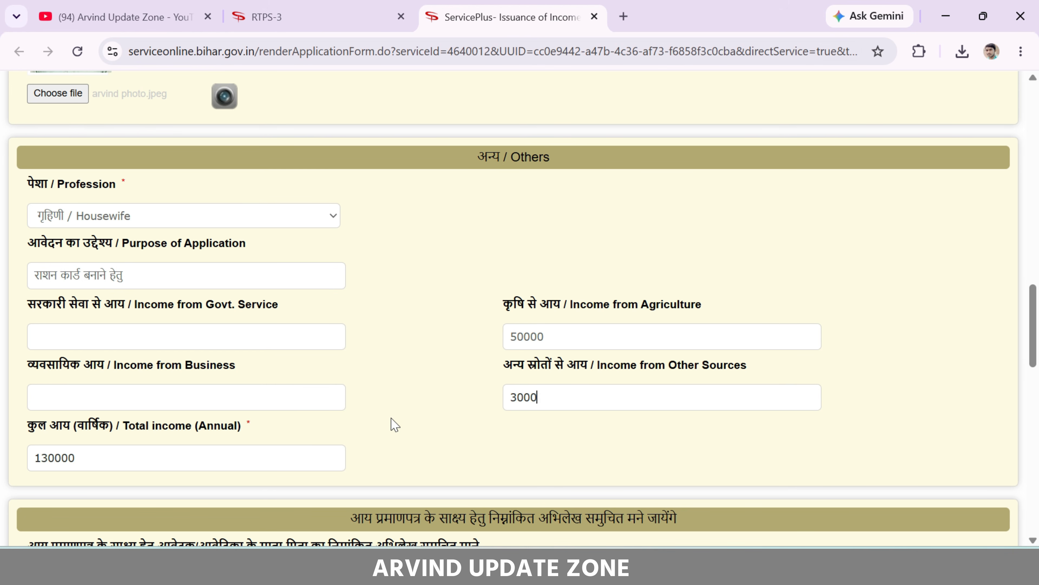
{"action": "type", "text": "0"}
{"action": "left_click", "coordinate": [478, 335]}
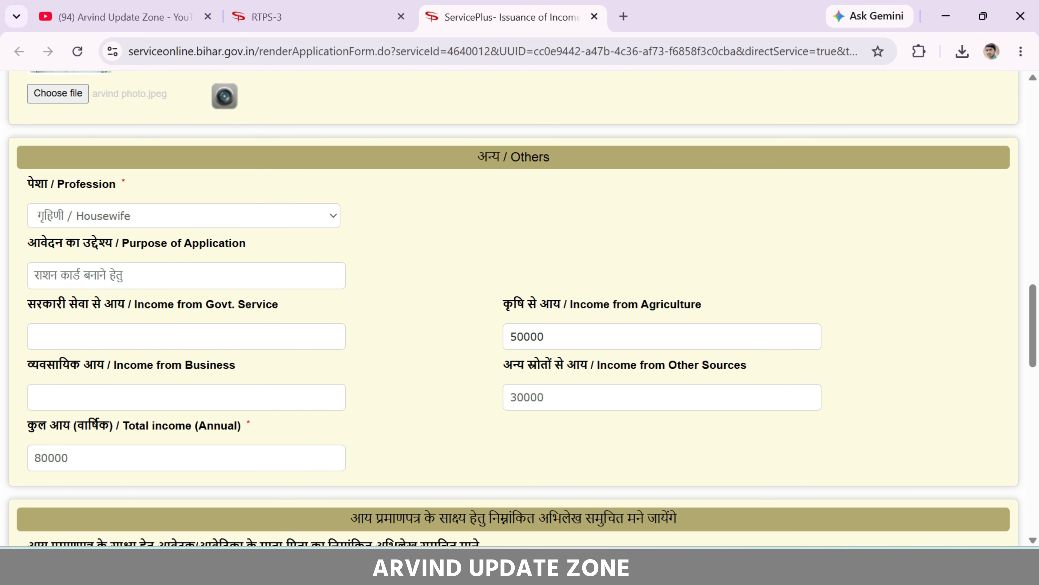
Check that total annual income shows 80000, then scroll to the income-proof section
{"action": "left_click", "coordinate": [533, 389]}
{"action": "double_click", "coordinate": [84, 460]}
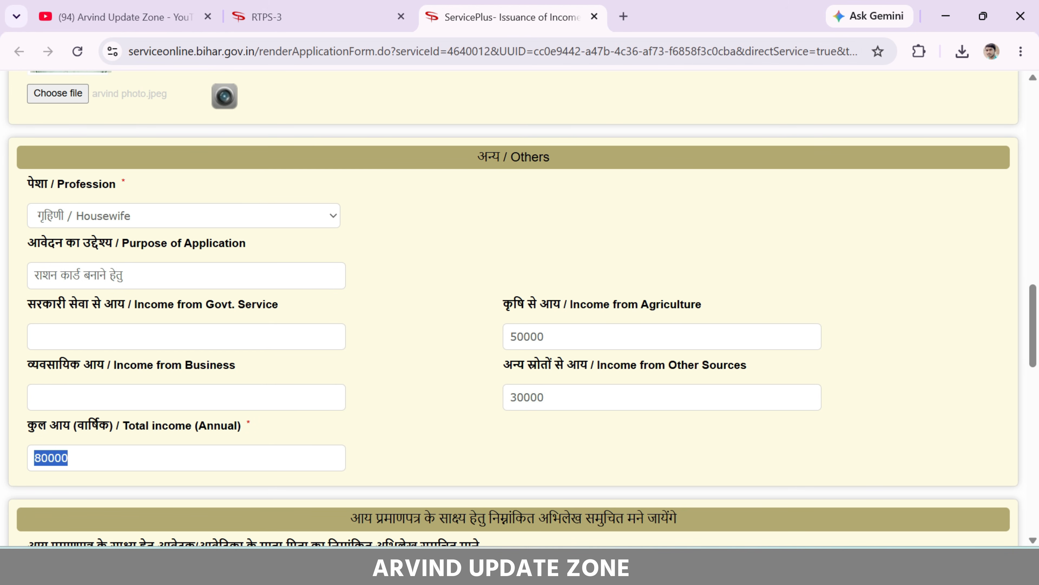
{"action": "left_click", "coordinate": [351, 462]}
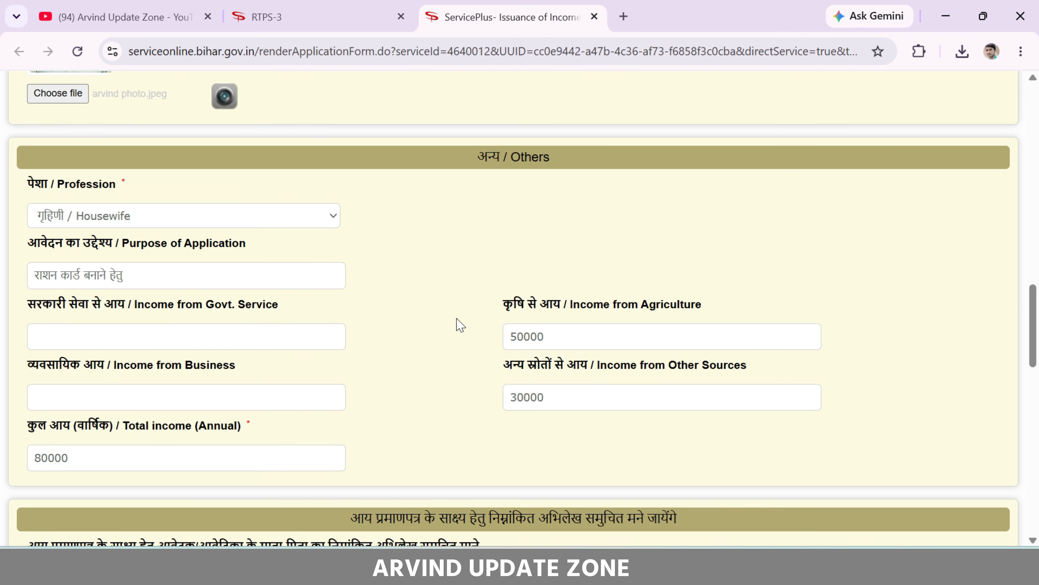
{"action": "scroll", "coordinate": [457, 325], "scroll_direction": "down", "scroll_amount": 6}
{"action": "left_click_drag", "start_coordinate": [345, 194], "coordinate": [692, 197]}
Leave only अन्यान्य अभिलेख ticked, unticking वेतन / पेंशन पर्ची and आयकर रिटर्न
{"action": "left_click", "coordinate": [691, 198]}
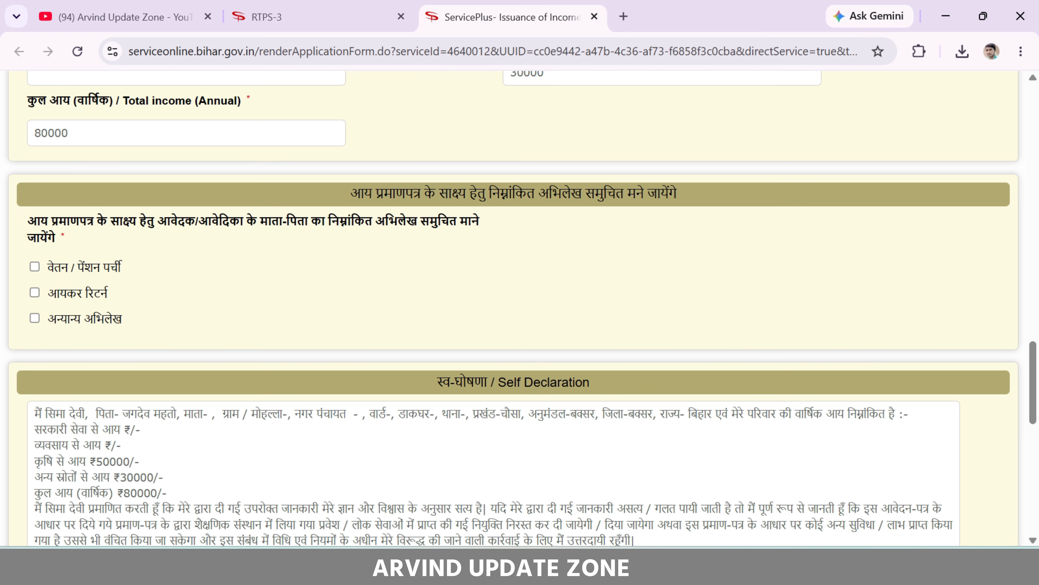
{"action": "left_click", "coordinate": [54, 268]}
{"action": "left_click", "coordinate": [35, 293]}
{"action": "left_click", "coordinate": [36, 320]}
{"action": "left_click", "coordinate": [66, 267]}
{"action": "left_click", "coordinate": [83, 294]}
{"action": "scroll", "coordinate": [344, 277], "scroll_direction": "up", "scroll_amount": 5}
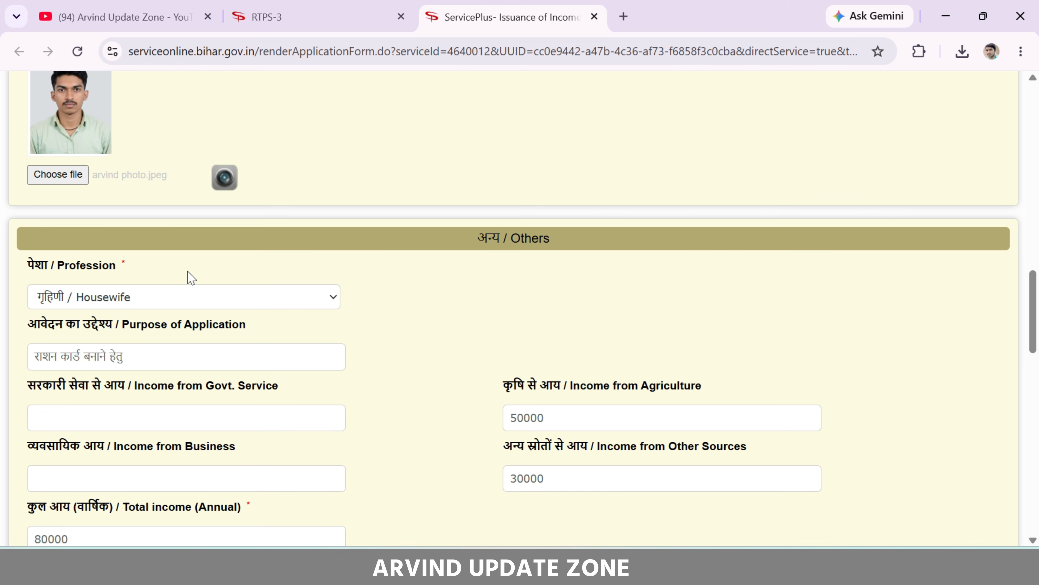
{"action": "scroll", "coordinate": [132, 281], "scroll_direction": "down", "scroll_amount": 5}
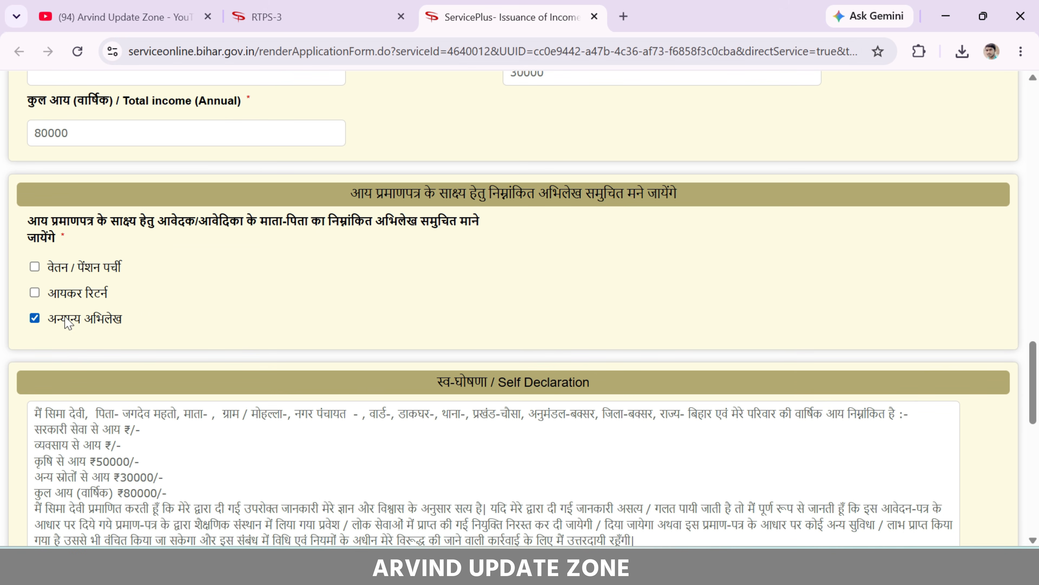
{"action": "scroll", "coordinate": [236, 335], "scroll_direction": "up", "scroll_amount": 5}
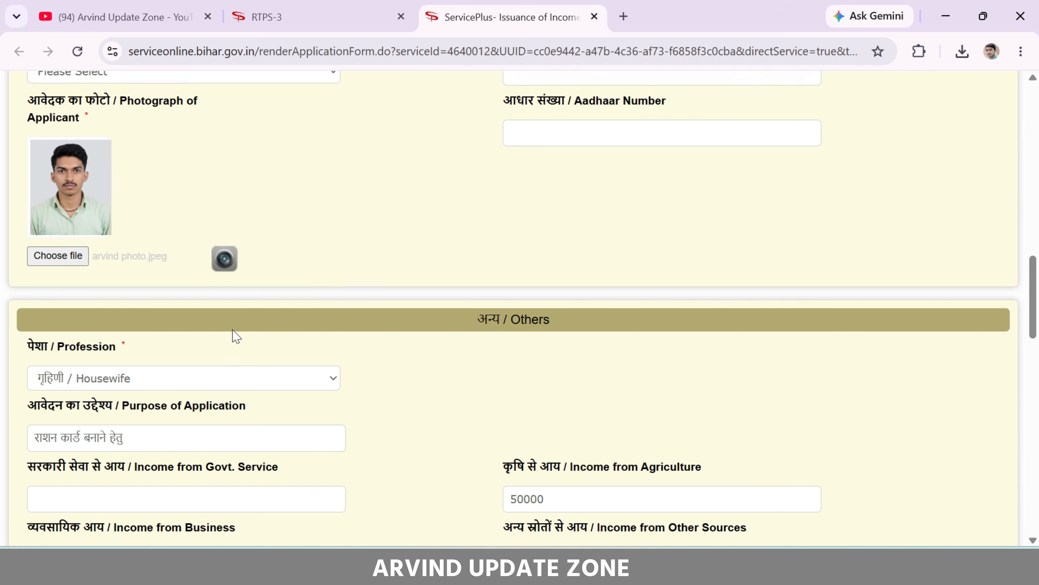
{"action": "scroll", "coordinate": [202, 328], "scroll_direction": "down", "scroll_amount": 2}
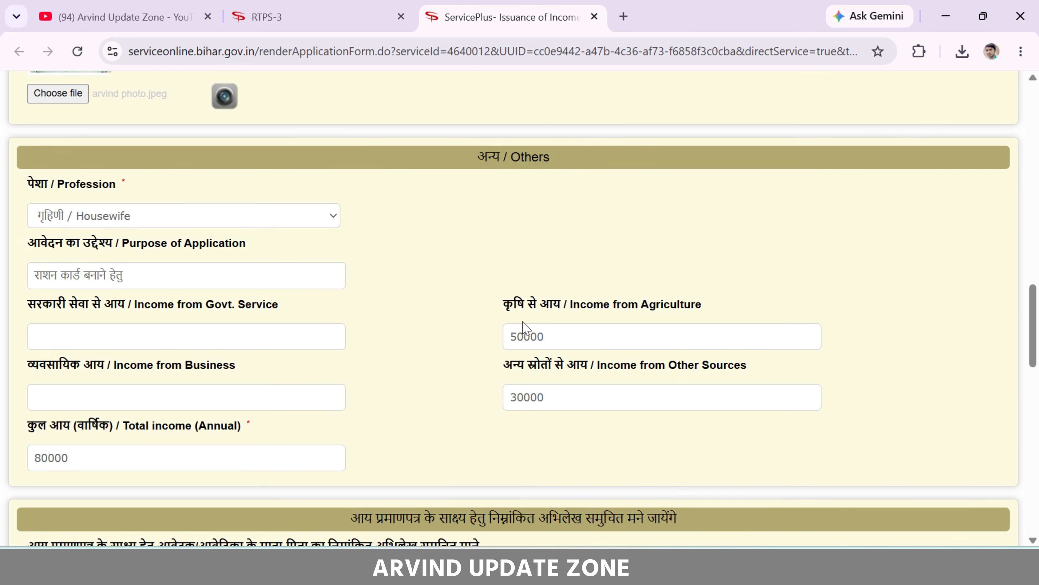
{"action": "left_click", "coordinate": [497, 304]}
{"action": "left_click_drag", "start_coordinate": [496, 305], "coordinate": [570, 308]}
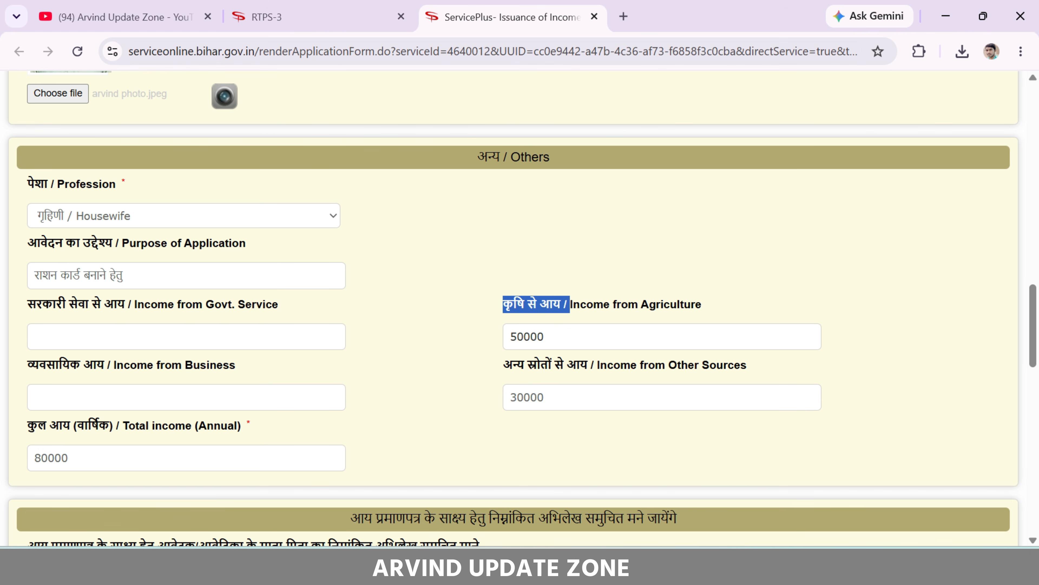
{"action": "left_click", "coordinate": [563, 337]}
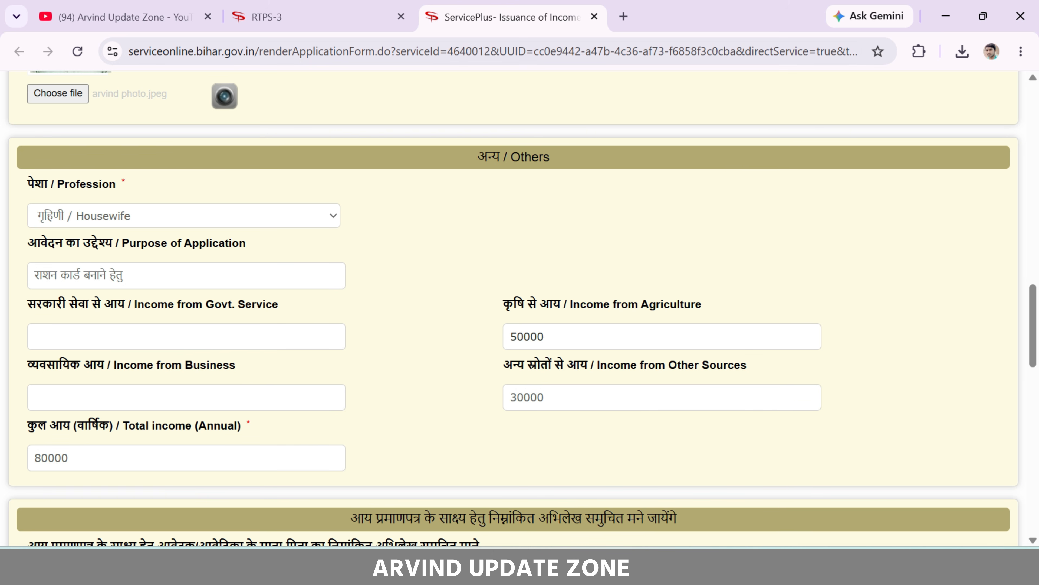
{"action": "left_click", "coordinate": [569, 306]}
{"action": "scroll", "coordinate": [467, 287], "scroll_direction": "up", "scroll_amount": 10}
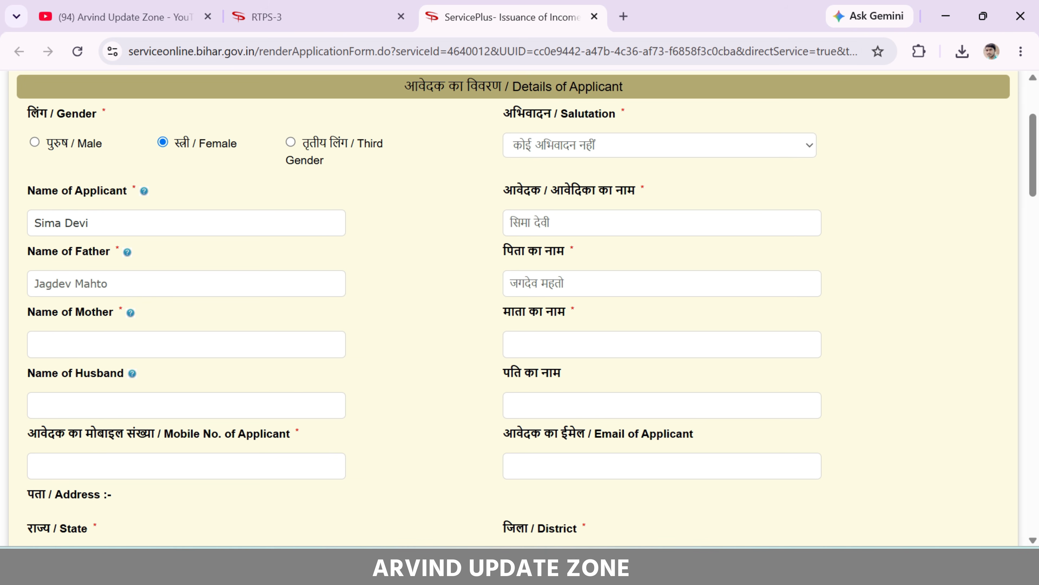
{"action": "left_click_drag", "start_coordinate": [33, 218], "coordinate": [13, 228]}
{"action": "left_click", "coordinate": [101, 217]}
{"action": "left_click", "coordinate": [108, 224]}
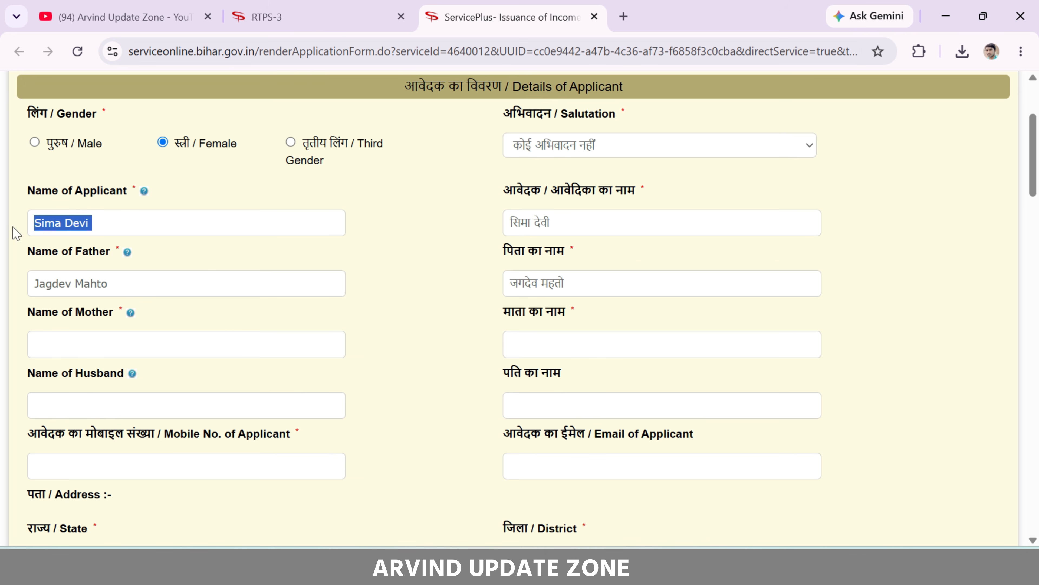
{"action": "left_click", "coordinate": [29, 226]}
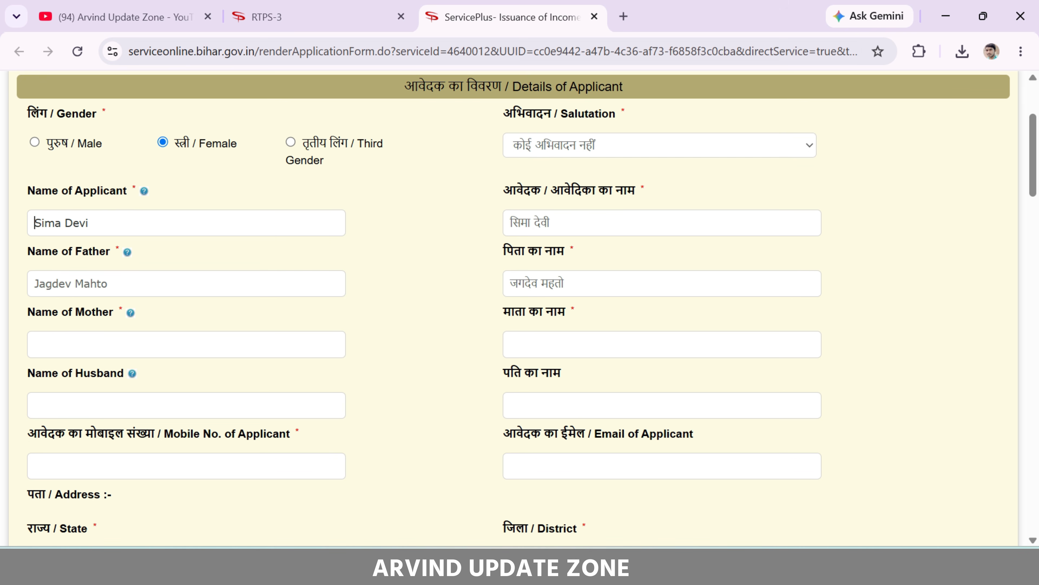
{"action": "scroll", "coordinate": [409, 246], "scroll_direction": "down", "scroll_amount": 10}
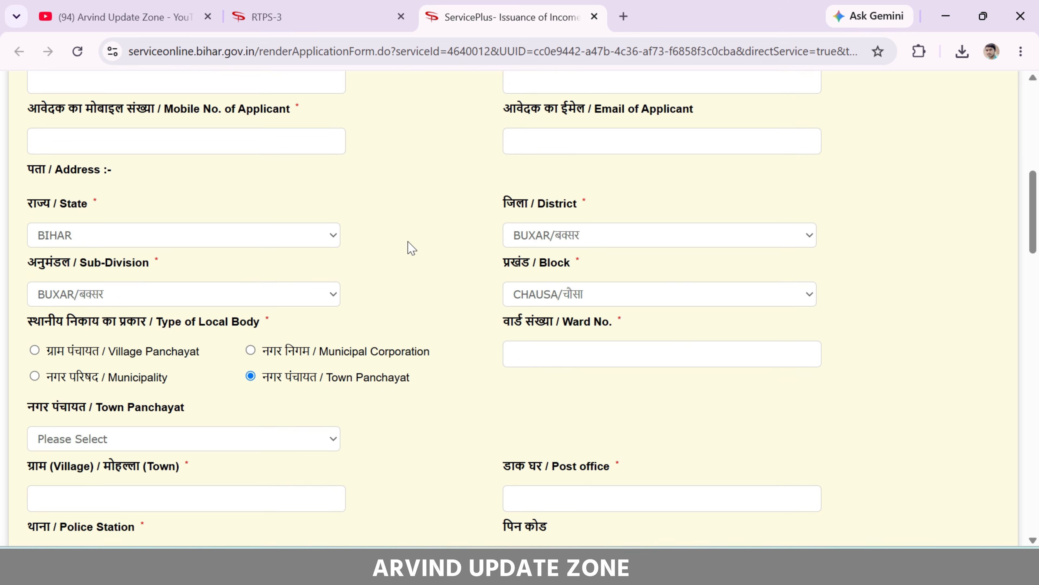
{"action": "scroll", "coordinate": [546, 353], "scroll_direction": "down", "scroll_amount": 10}
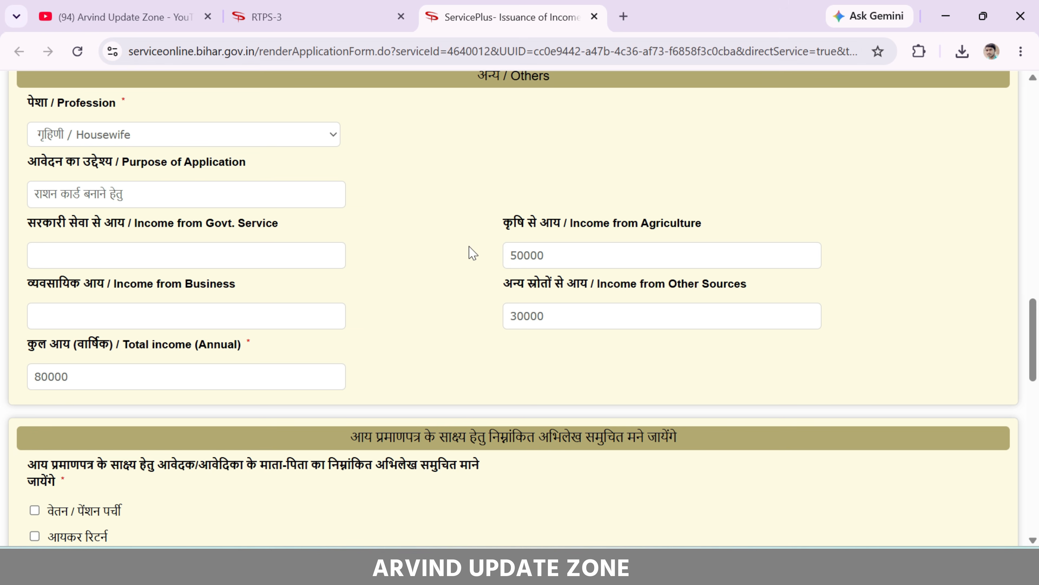
{"action": "scroll", "coordinate": [473, 253], "scroll_direction": "up", "scroll_amount": 15}
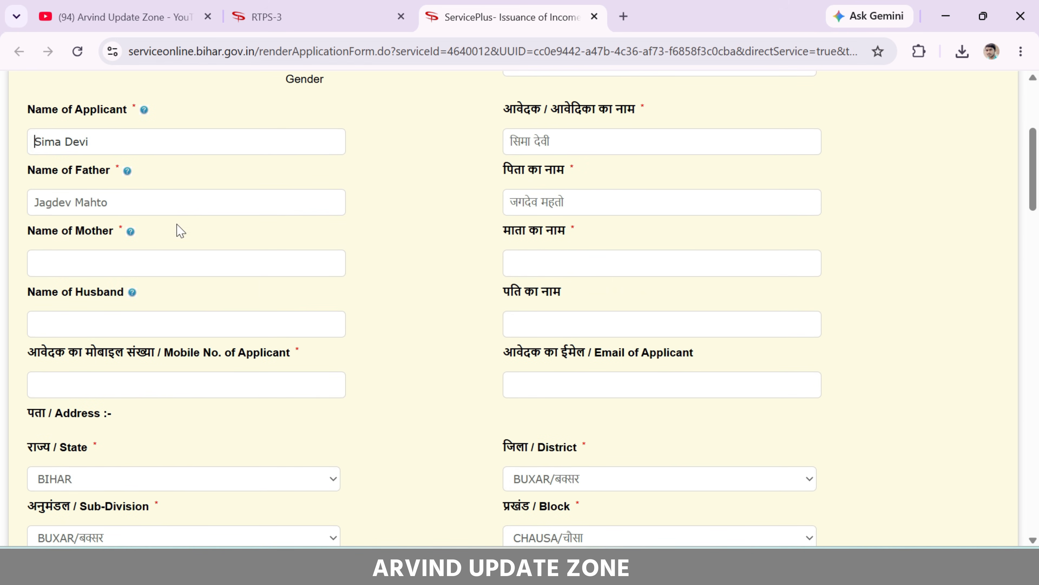
{"action": "left_click_drag", "start_coordinate": [100, 141], "coordinate": [35, 144]}
{"action": "left_click", "coordinate": [439, 194]}
{"action": "left_click", "coordinate": [633, 566]}
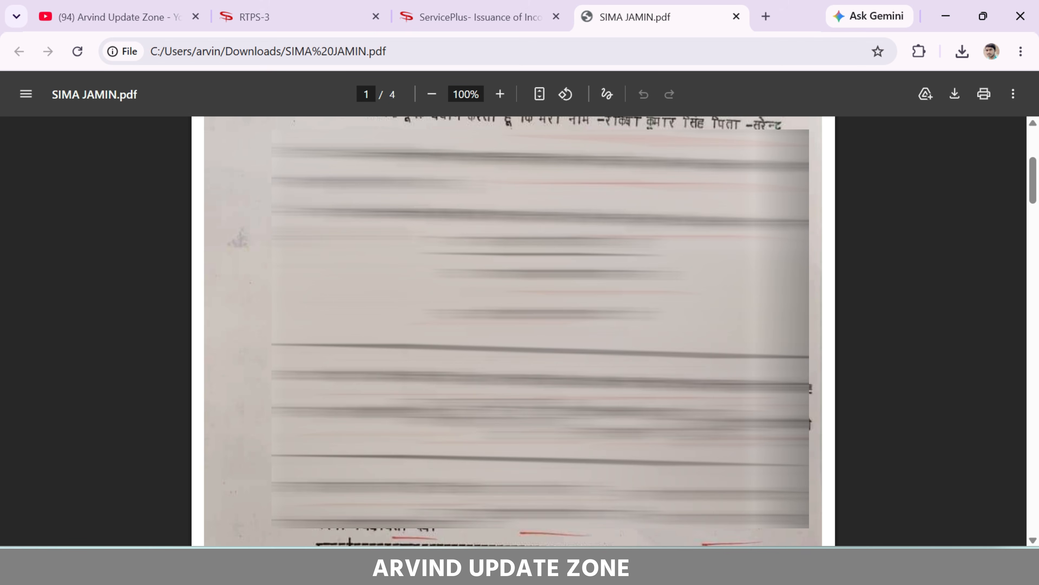
{"action": "scroll", "coordinate": [514, 330], "scroll_direction": "down", "scroll_amount": 20}
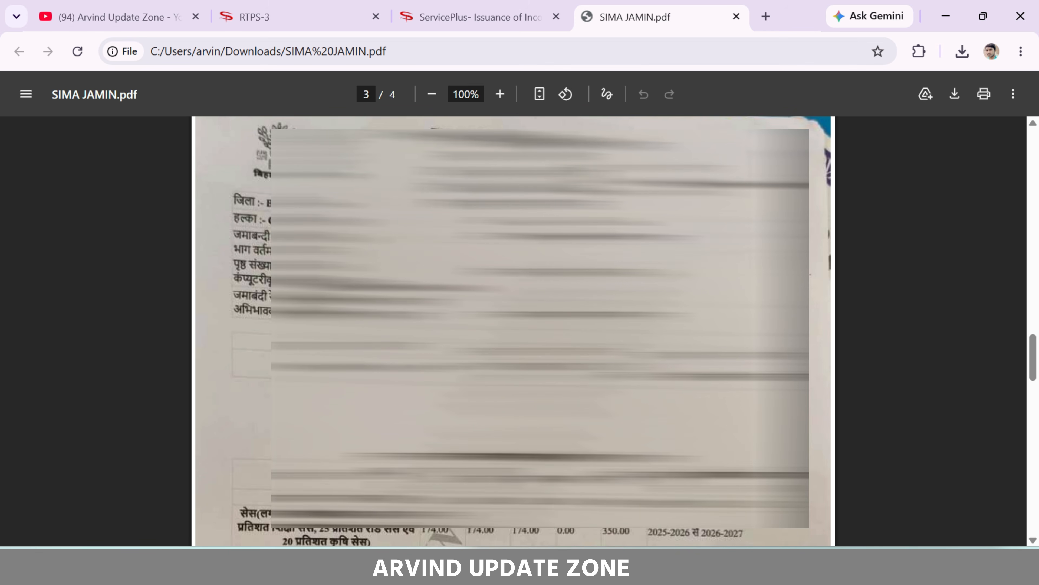
{"action": "scroll", "coordinate": [513, 331], "scroll_direction": "down", "scroll_amount": 10}
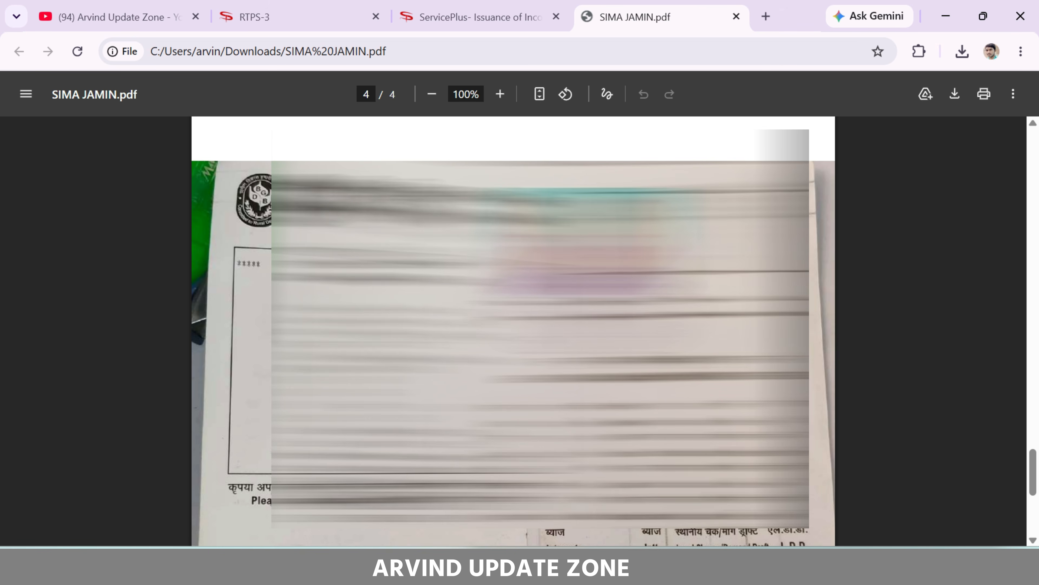
Return from the PDF to the form and enter the word-verification code
{"action": "left_click", "coordinate": [736, 16]}
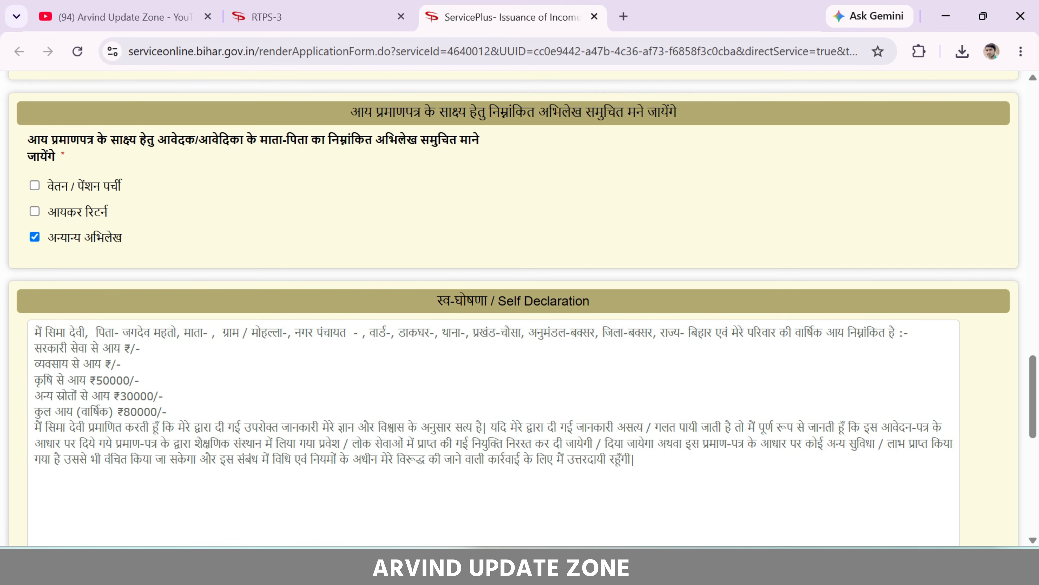
{"action": "left_click_drag", "start_coordinate": [450, 301], "coordinate": [573, 299]}
{"action": "left_click", "coordinate": [572, 299]}
{"action": "scroll", "coordinate": [445, 270], "scroll_direction": "down", "scroll_amount": 10}
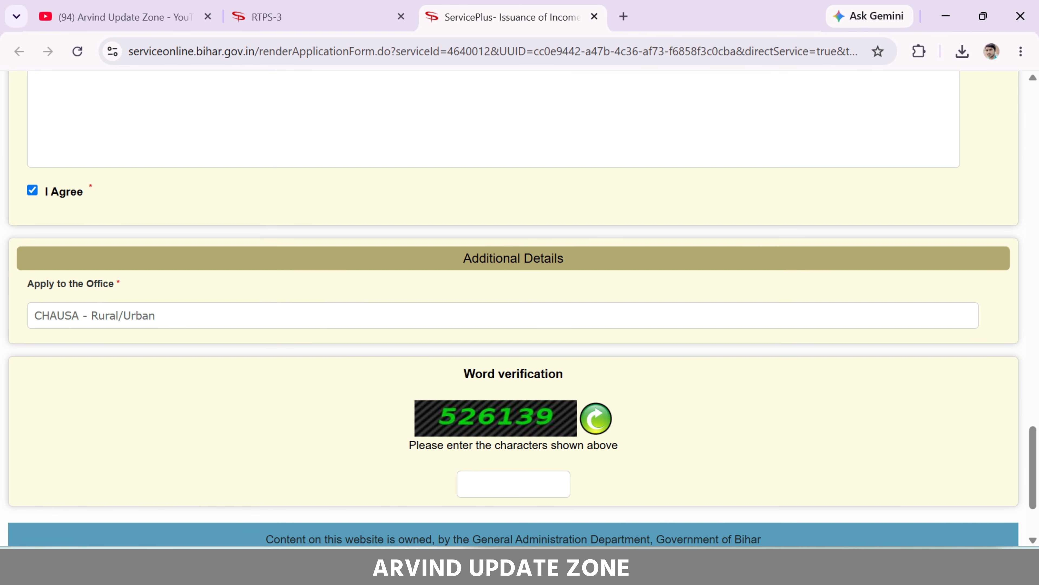
{"action": "scroll", "coordinate": [487, 473], "scroll_direction": "down", "scroll_amount": 3}
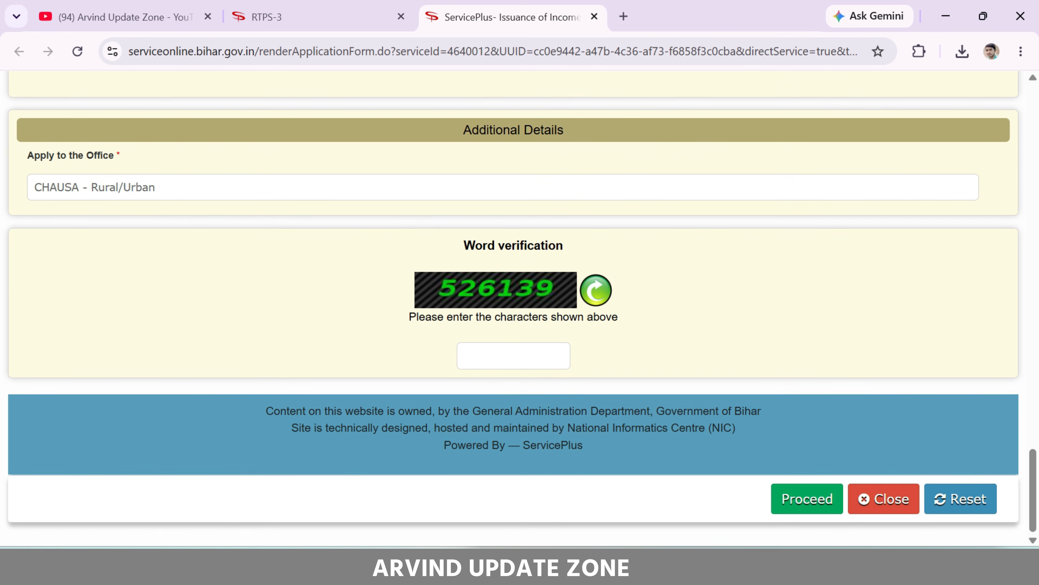
{"action": "left_click", "coordinate": [507, 351]}
{"action": "type", "text": "526139"}
Enter the applicant's mobile number and proceed to the OTP validation prompt
{"action": "scroll", "coordinate": [579, 266], "scroll_direction": "up", "scroll_amount": 15}
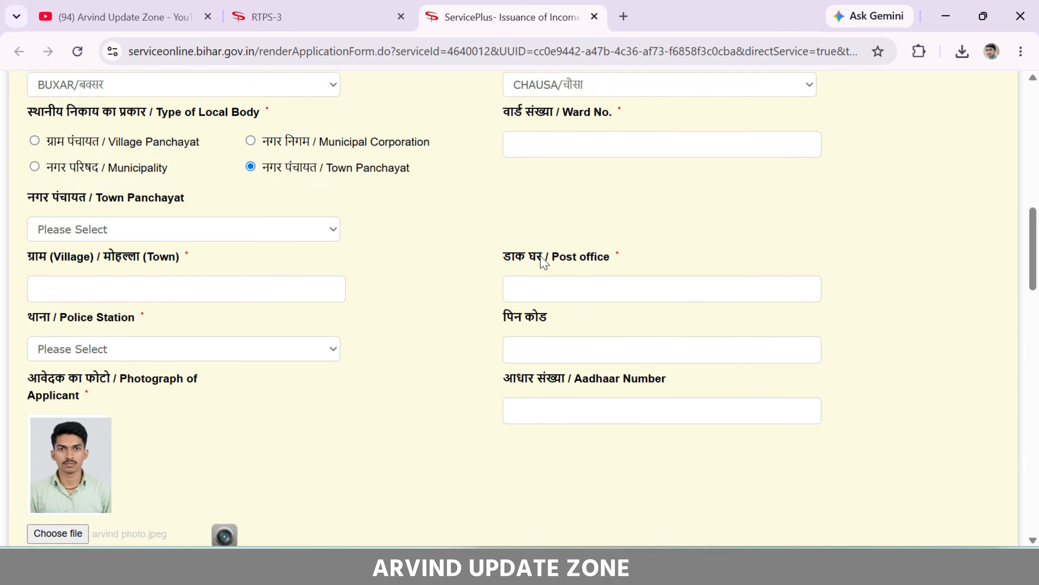
{"action": "scroll", "coordinate": [367, 220], "scroll_direction": "up", "scroll_amount": 6}
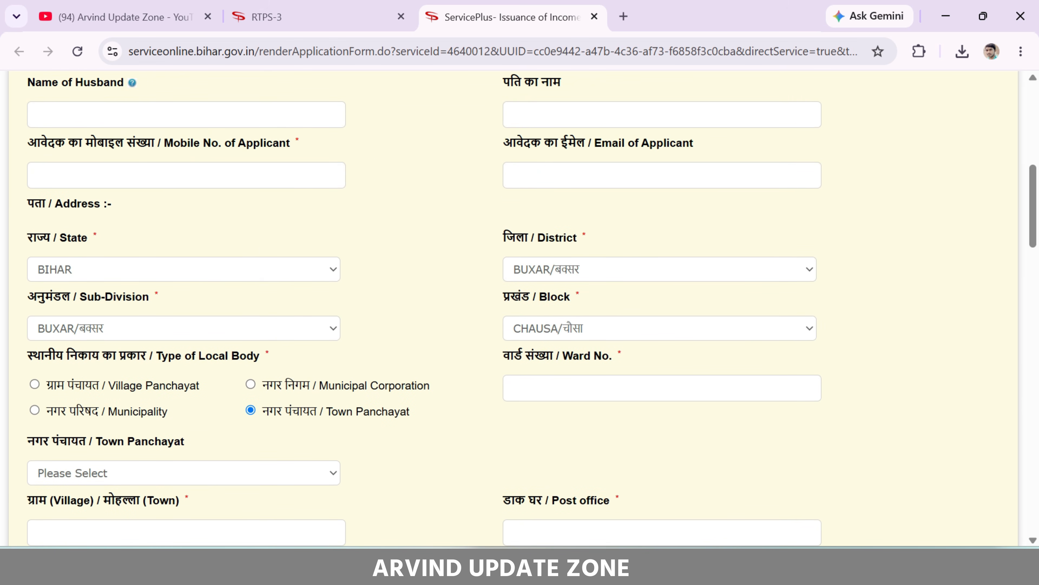
{"action": "left_click", "coordinate": [179, 173]}
{"action": "type", "text": "•••••••"}
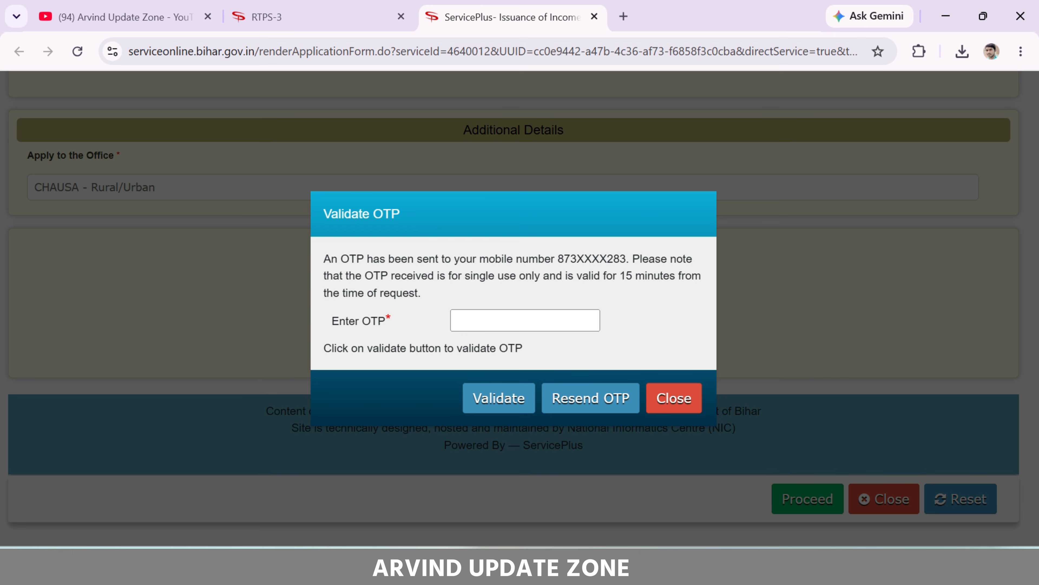
{"action": "left_click_drag", "start_coordinate": [557, 258], "coordinate": [627, 258]}
Validate the OTP to save the draft application, then continue to Attach Annexure
{"action": "left_click", "coordinate": [626, 258]}
{"action": "left_click", "coordinate": [499, 398]}
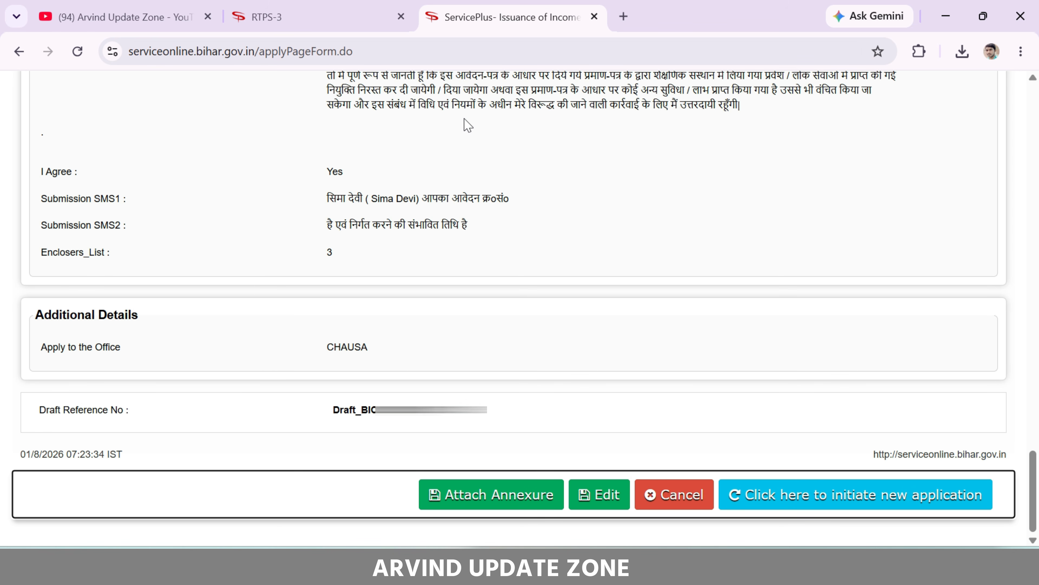
{"action": "left_click", "coordinate": [481, 495]}
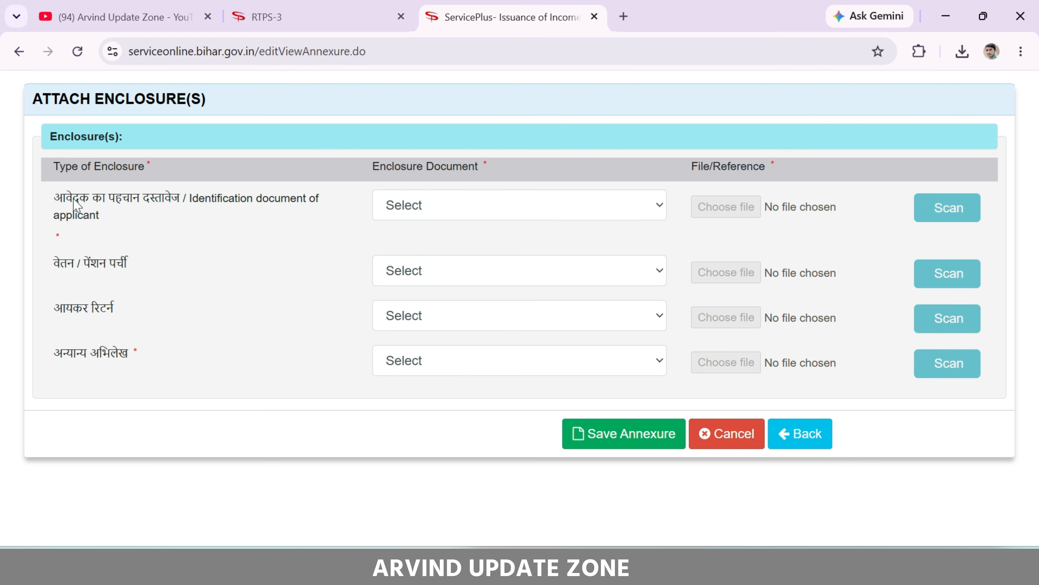
Attach the Aadhaar card image as the आधार कार्ड identification document
{"action": "left_click_drag", "start_coordinate": [58, 204], "coordinate": [225, 210]}
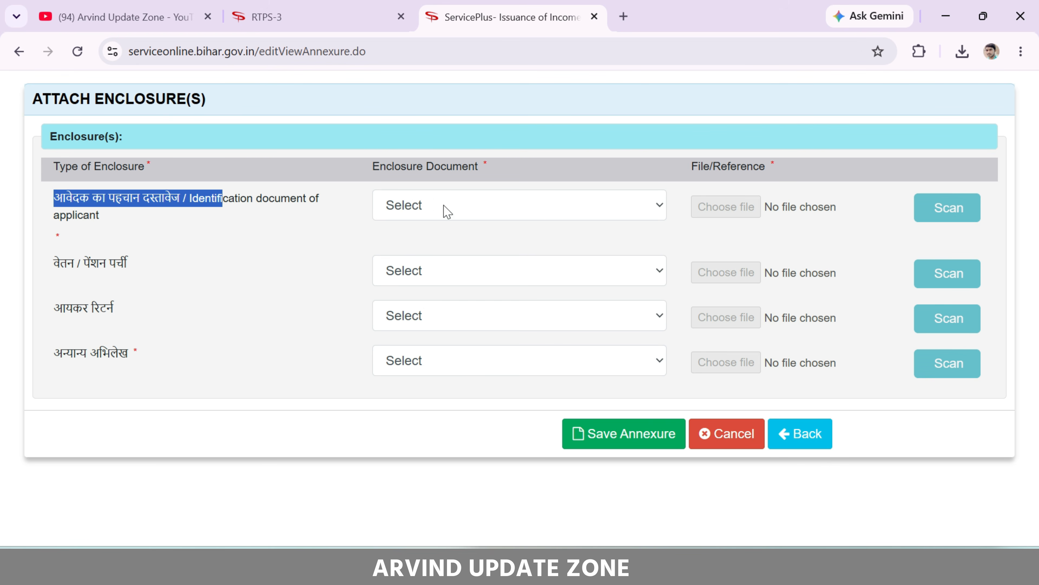
{"action": "left_click", "coordinate": [446, 210]}
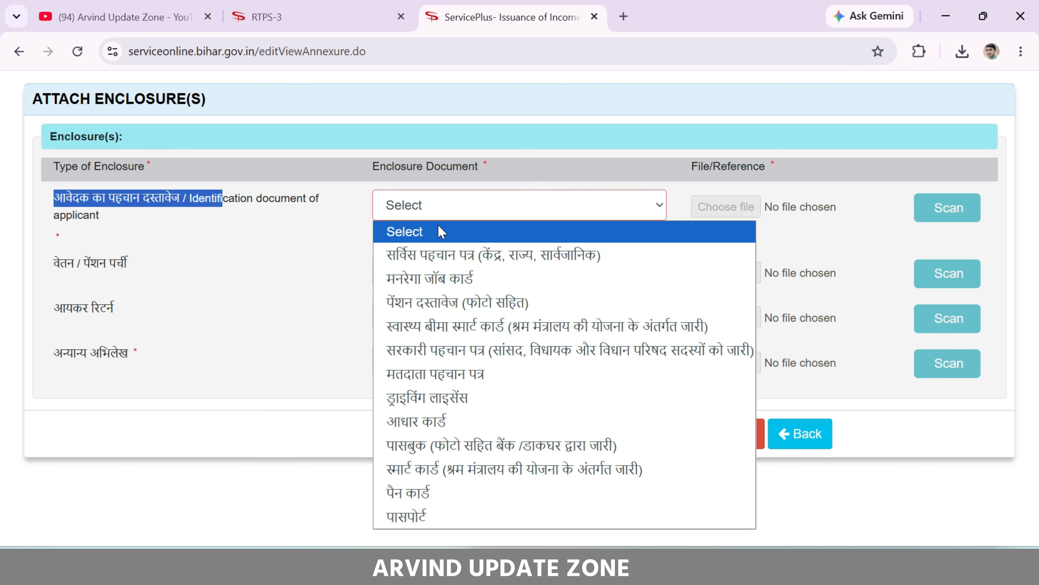
{"action": "left_click", "coordinate": [487, 421]}
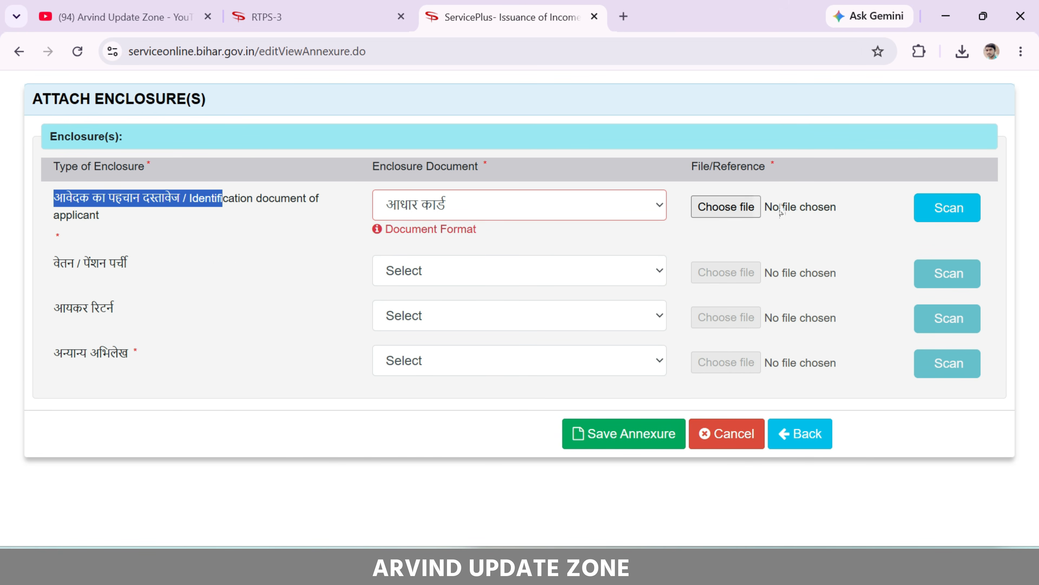
{"action": "left_click", "coordinate": [744, 208]}
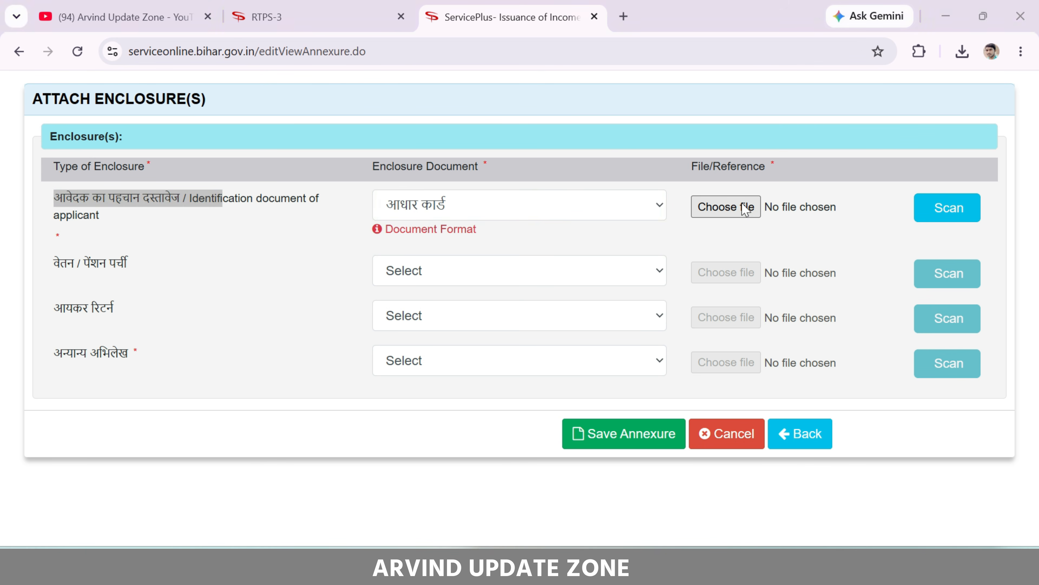
Attach the land-record PDF under the अन्यान्य अभिलेख document type
{"action": "left_click_drag", "start_coordinate": [61, 361], "coordinate": [121, 342]}
{"action": "left_click", "coordinate": [135, 345]}
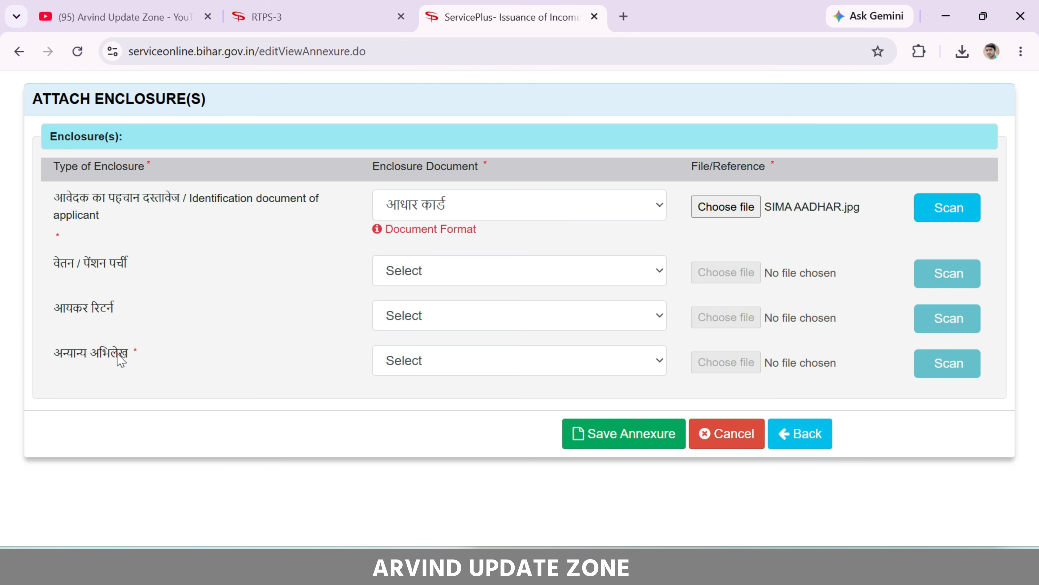
{"action": "left_click", "coordinate": [411, 364]}
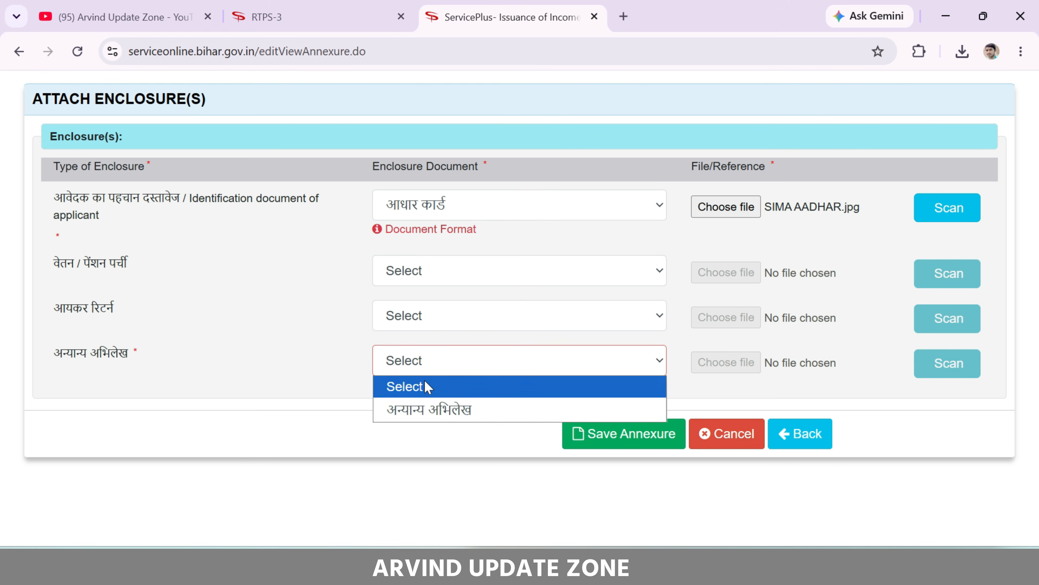
{"action": "left_click", "coordinate": [430, 410]}
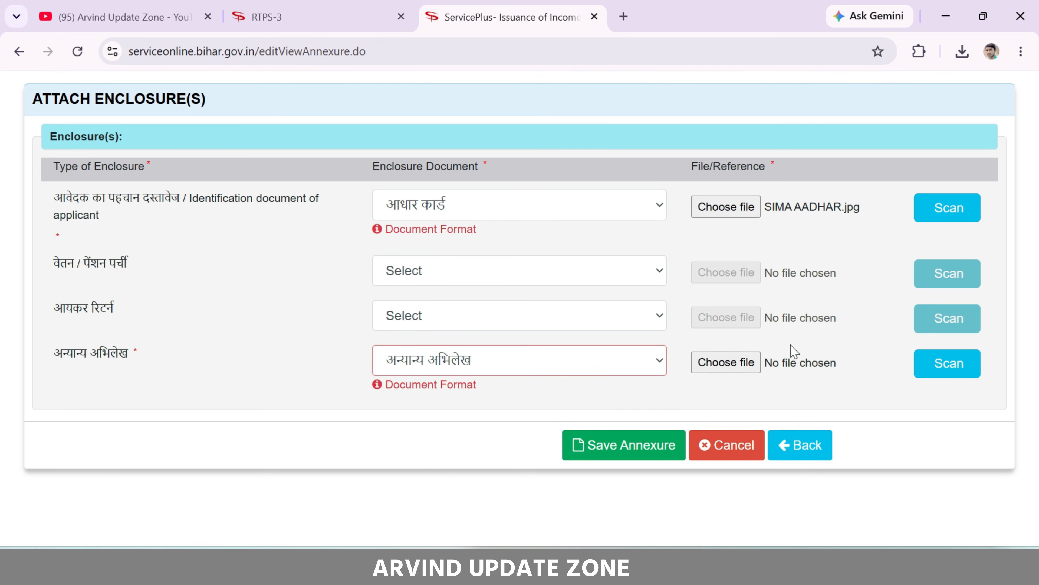
{"action": "left_click", "coordinate": [728, 365]}
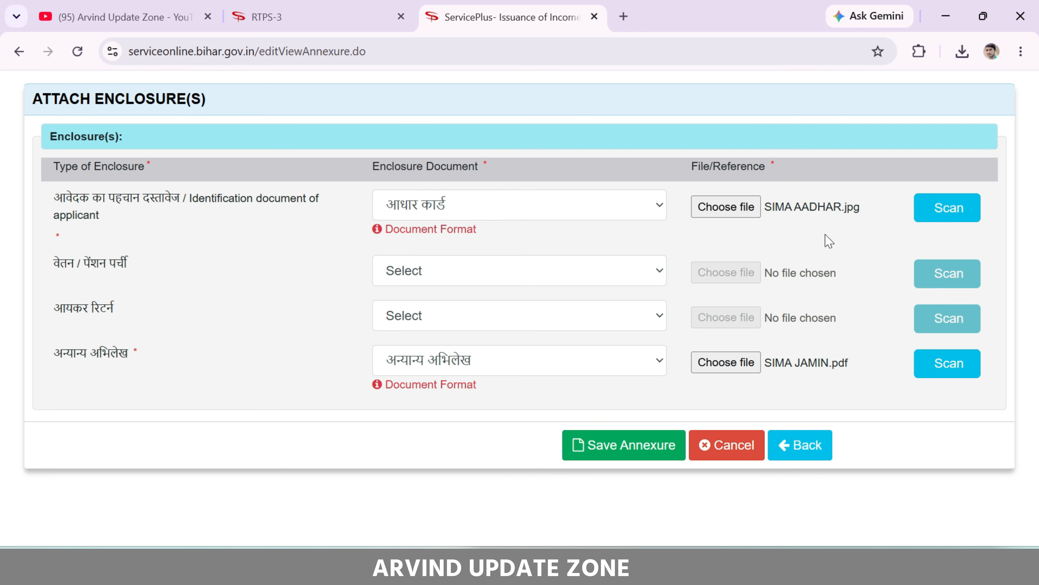
Save the annexures, then preview and close the attached आधार कार्ड image
{"action": "left_click", "coordinate": [621, 454]}
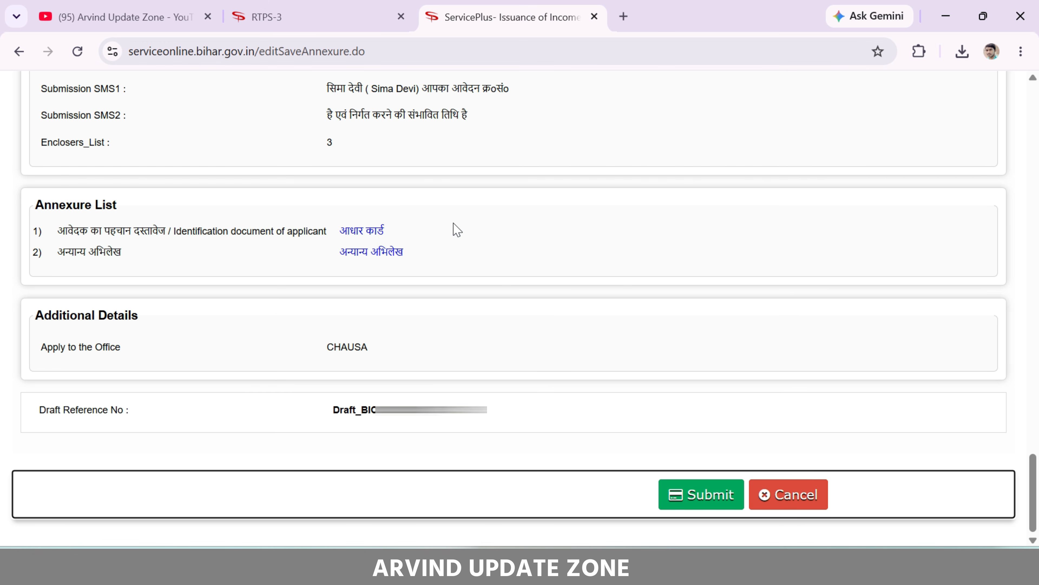
{"action": "left_click", "coordinate": [368, 233]}
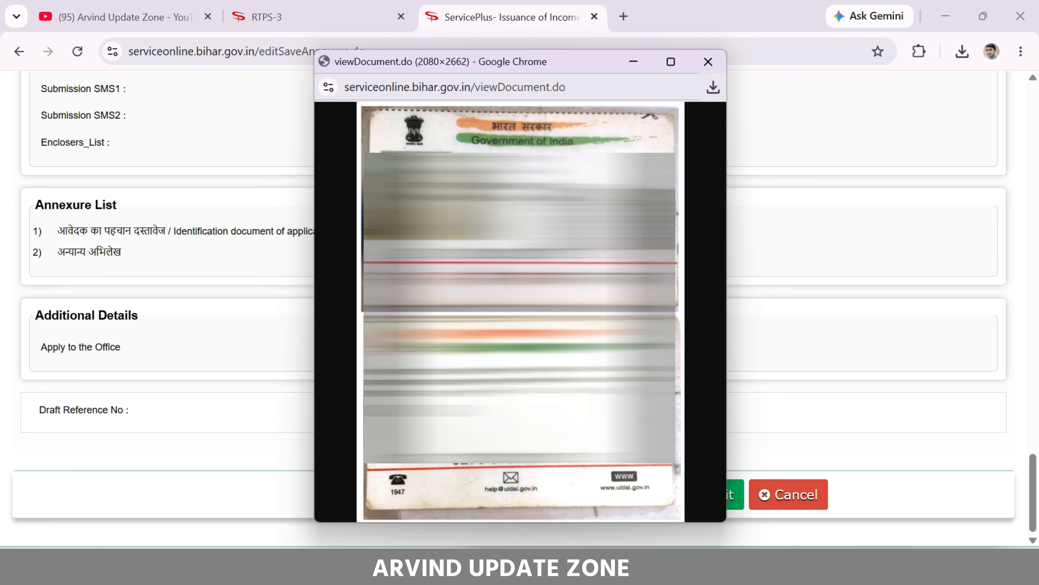
{"action": "left_click", "coordinate": [709, 63]}
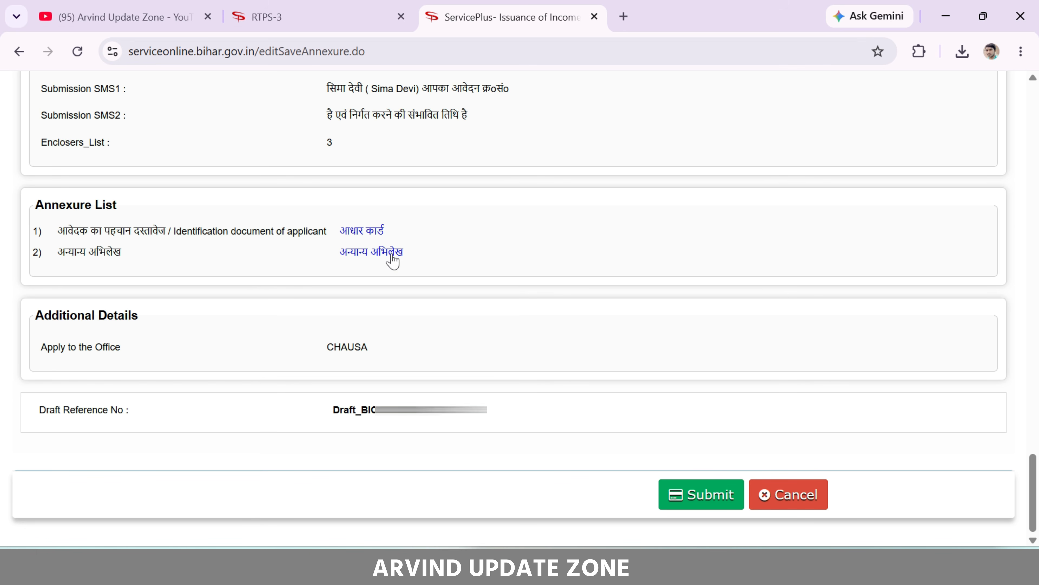
Preview the attached अन्यान्य अभिलेख PDF, scrolling through it, then close it
{"action": "left_click", "coordinate": [391, 254]}
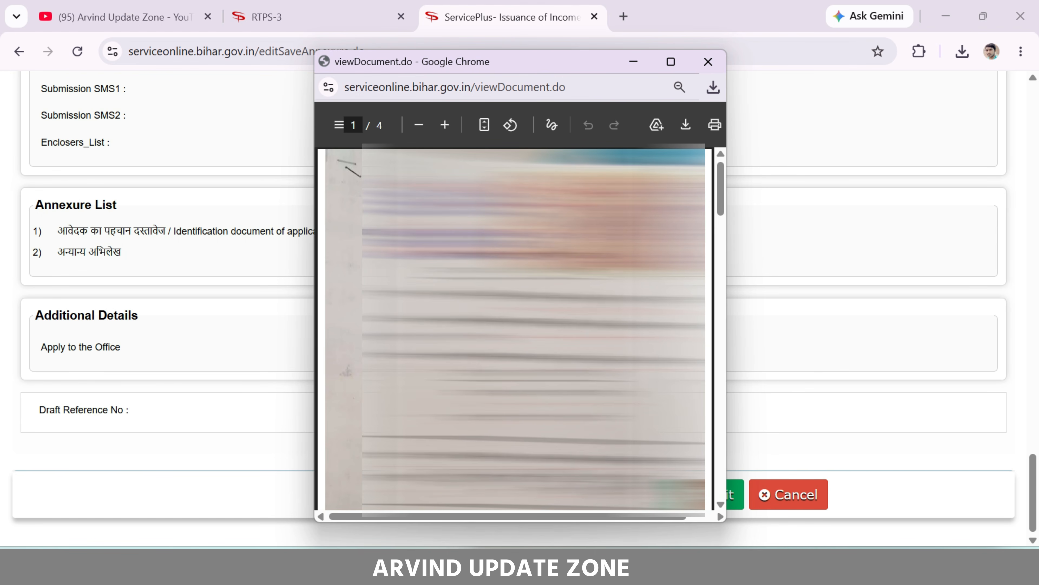
{"action": "scroll", "coordinate": [515, 328], "scroll_direction": "down", "scroll_amount": 20}
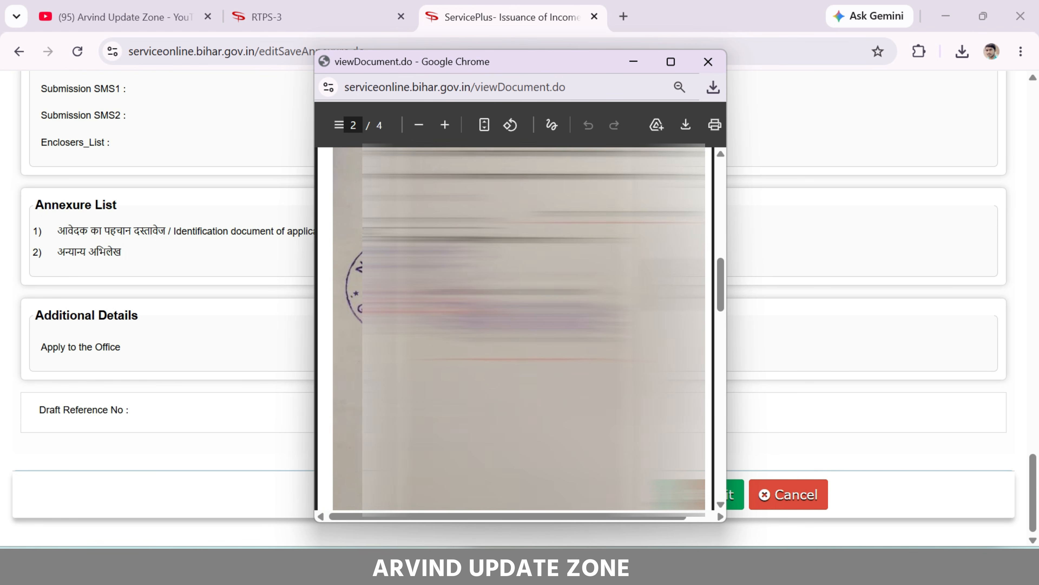
{"action": "scroll", "coordinate": [515, 328], "scroll_direction": "down", "scroll_amount": 4}
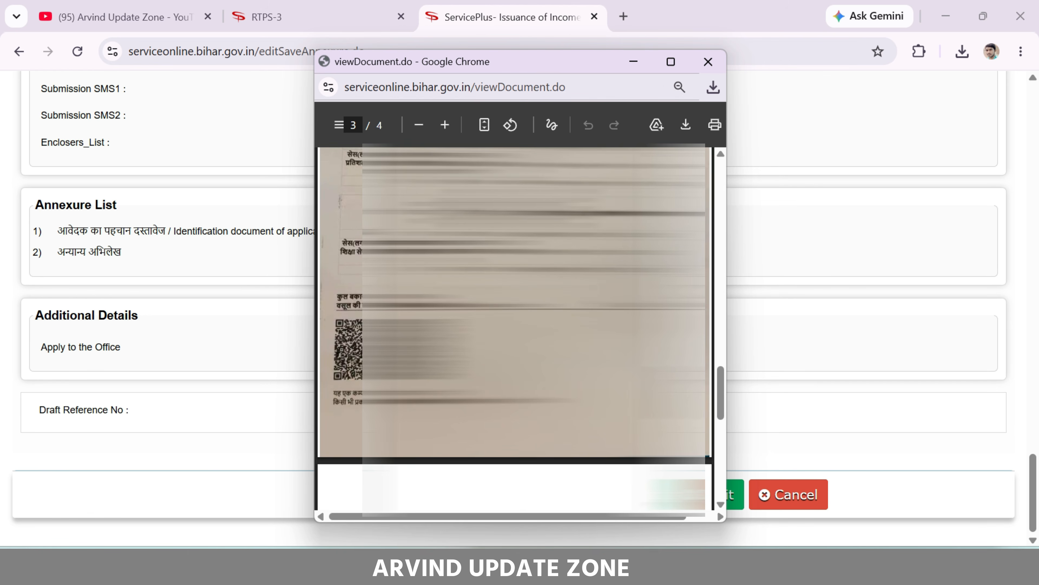
{"action": "scroll", "coordinate": [515, 328], "scroll_direction": "up", "scroll_amount": 20}
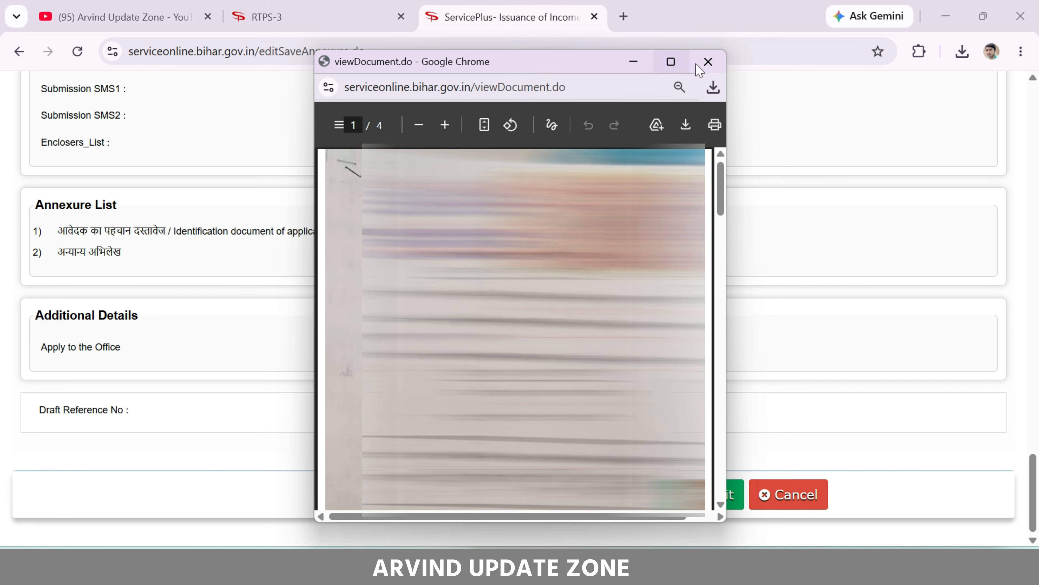
{"action": "left_click", "coordinate": [707, 62]}
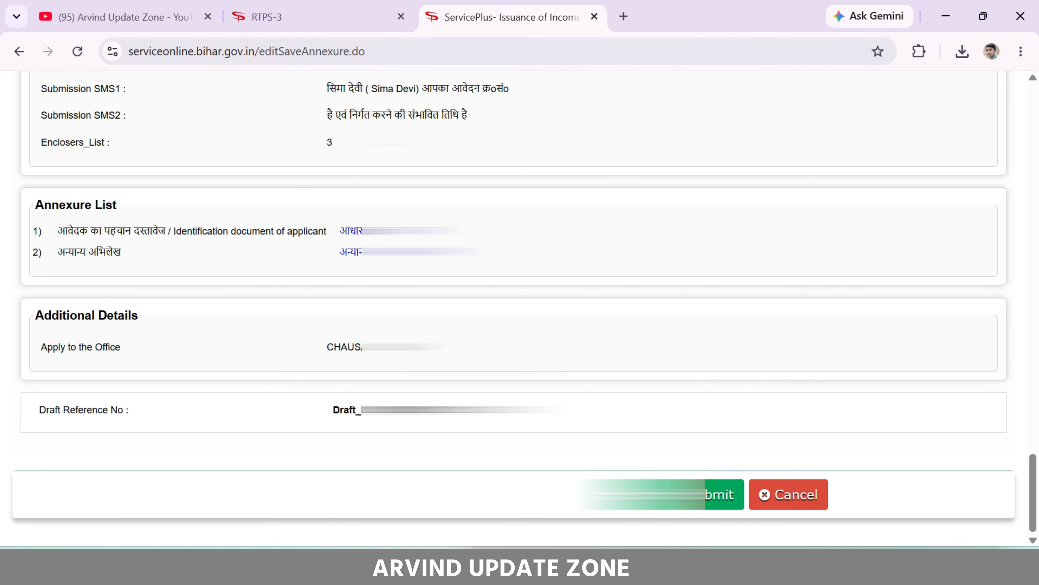
Submit the income certificate application and export its acknowledgement to PDF
{"action": "left_click", "coordinate": [707, 507]}
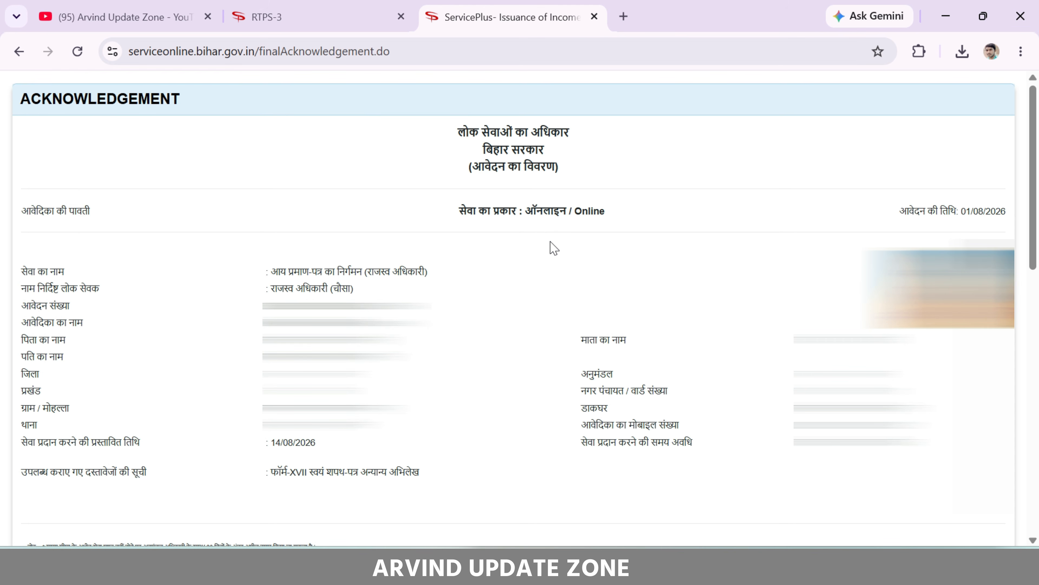
{"action": "scroll", "coordinate": [554, 248], "scroll_direction": "down", "scroll_amount": 15}
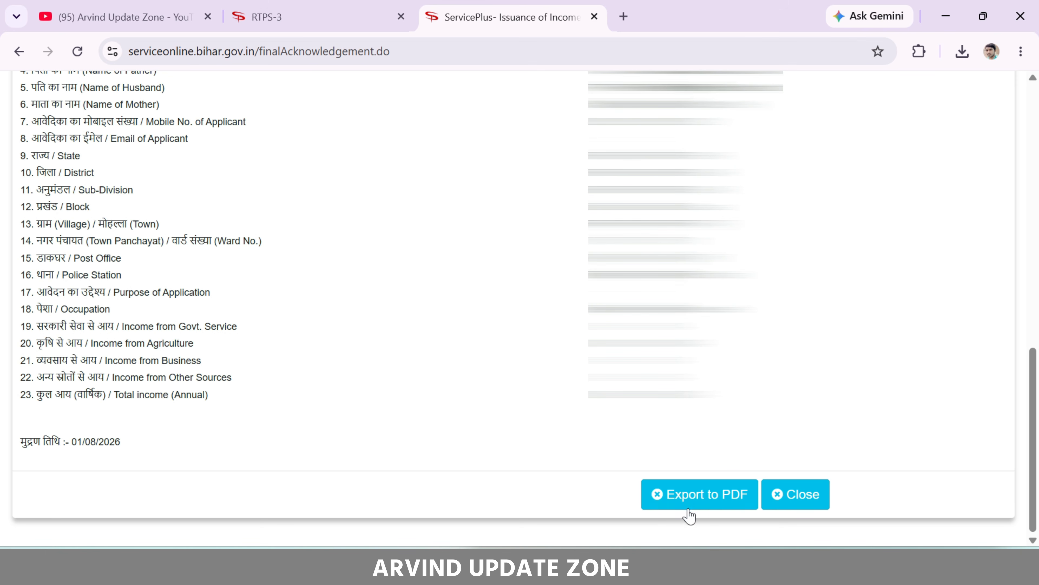
{"action": "left_click", "coordinate": [681, 491]}
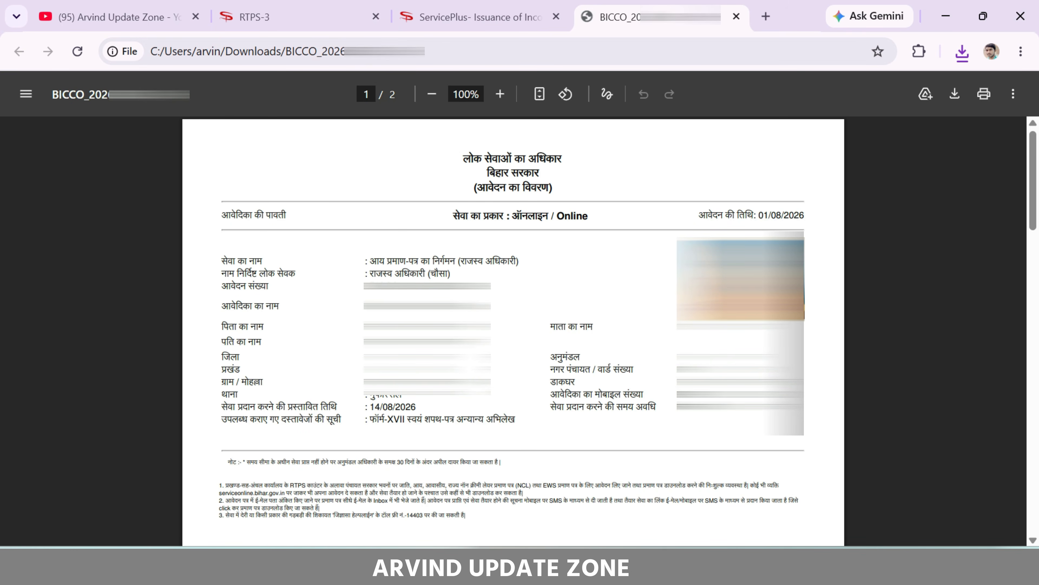
Check the application date 01/08/2026, application number and service date 14/08/2026, then close the PDF
{"action": "left_click_drag", "start_coordinate": [756, 217], "coordinate": [805, 217]}
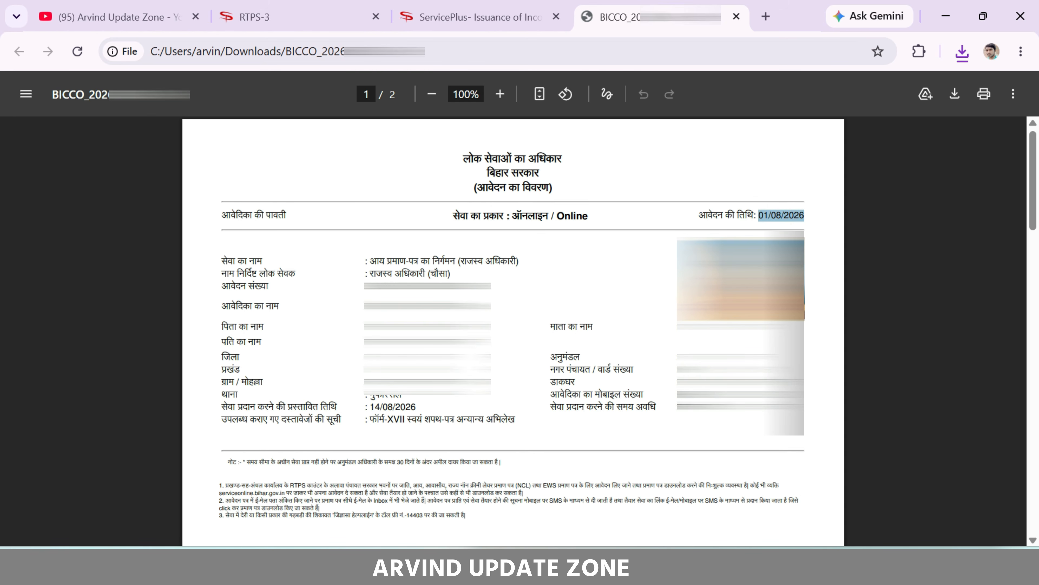
{"action": "left_click", "coordinate": [806, 215]}
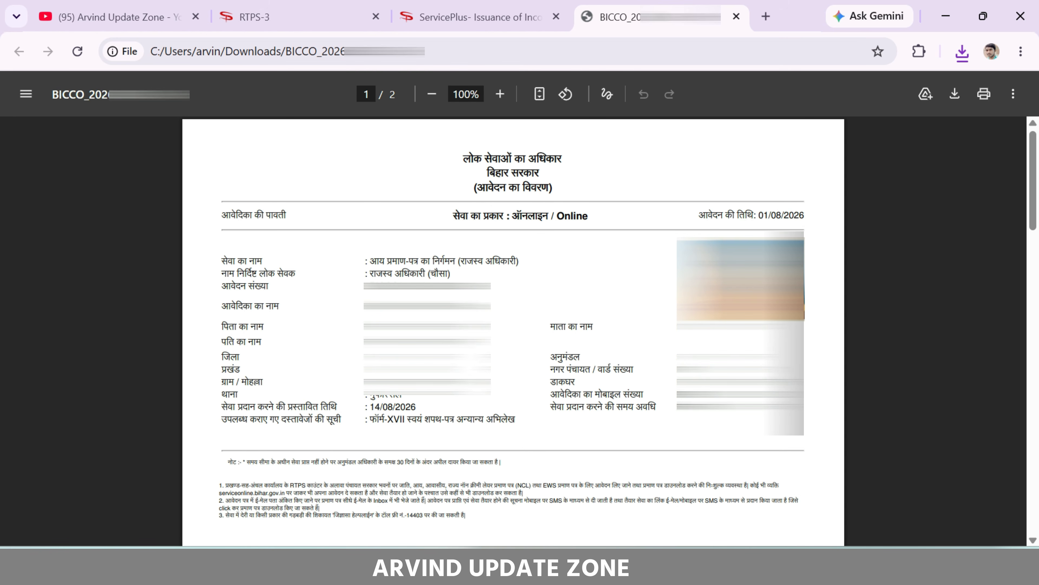
{"action": "left_click_drag", "start_coordinate": [368, 286], "coordinate": [490, 287]}
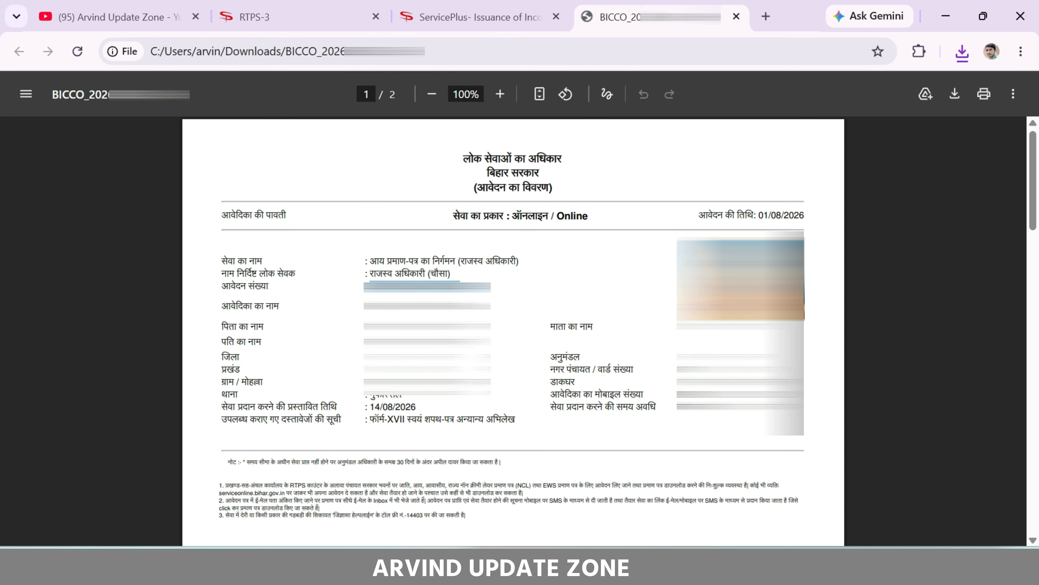
{"action": "left_click_drag", "start_coordinate": [370, 406], "coordinate": [417, 406]}
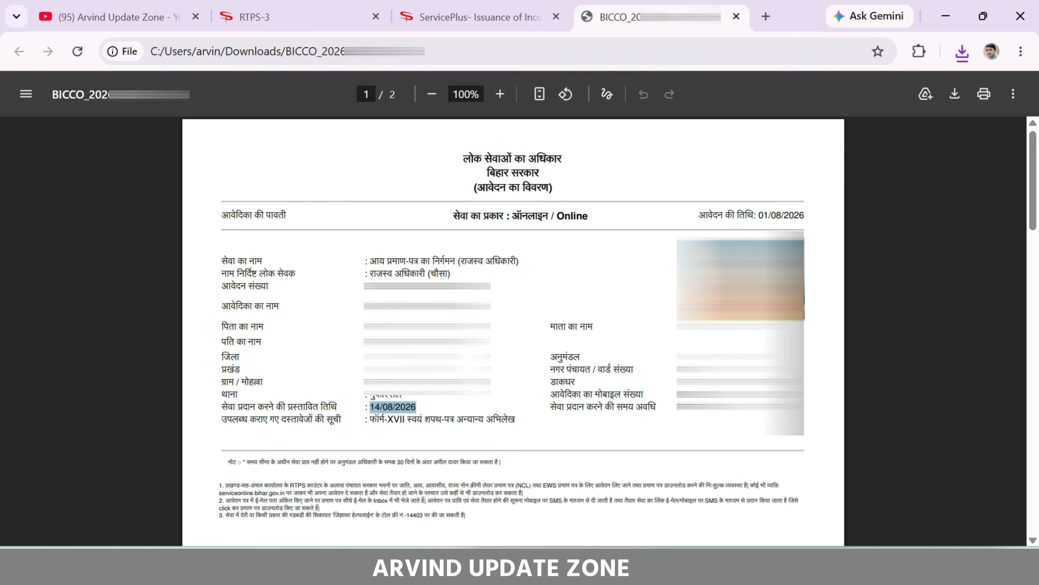
{"action": "left_click", "coordinate": [417, 405]}
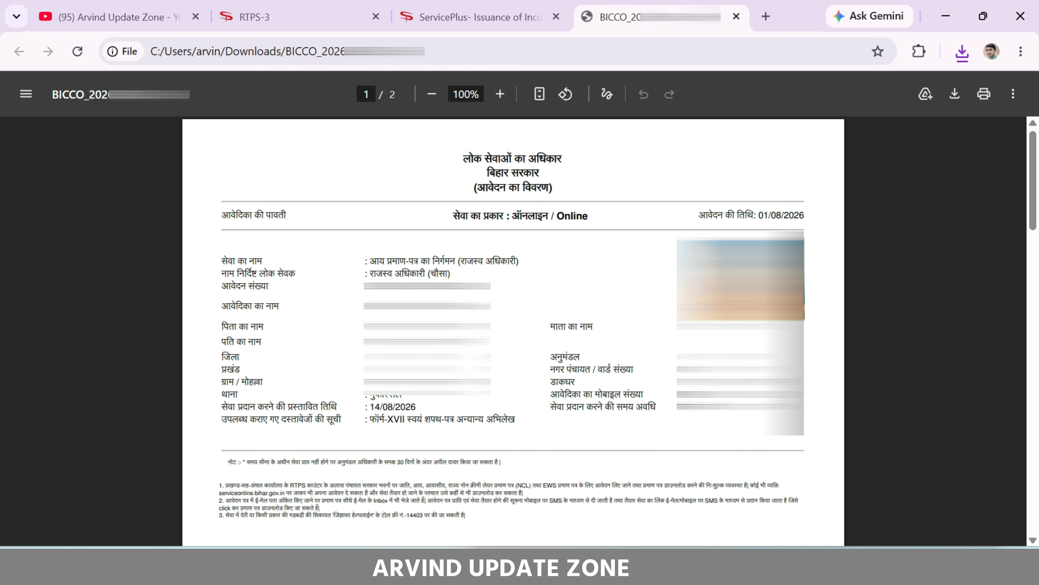
{"action": "key", "text": "ctrl+w"}
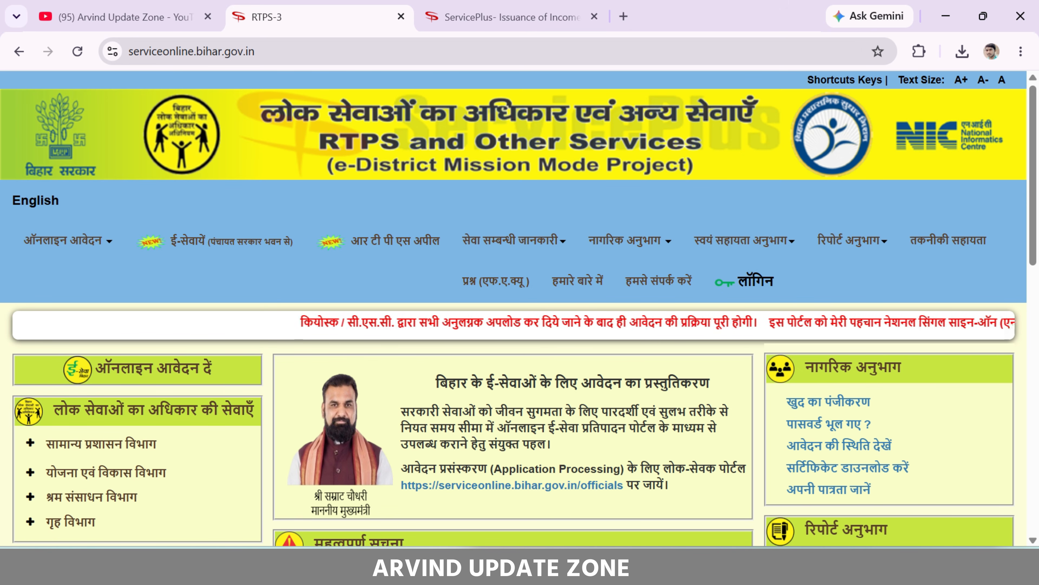
Open सर्टिफिकेट डाउनलोड करें from the नागरिक अनुभाग section of the home page
{"action": "mouse_move", "coordinate": [788, 264]}
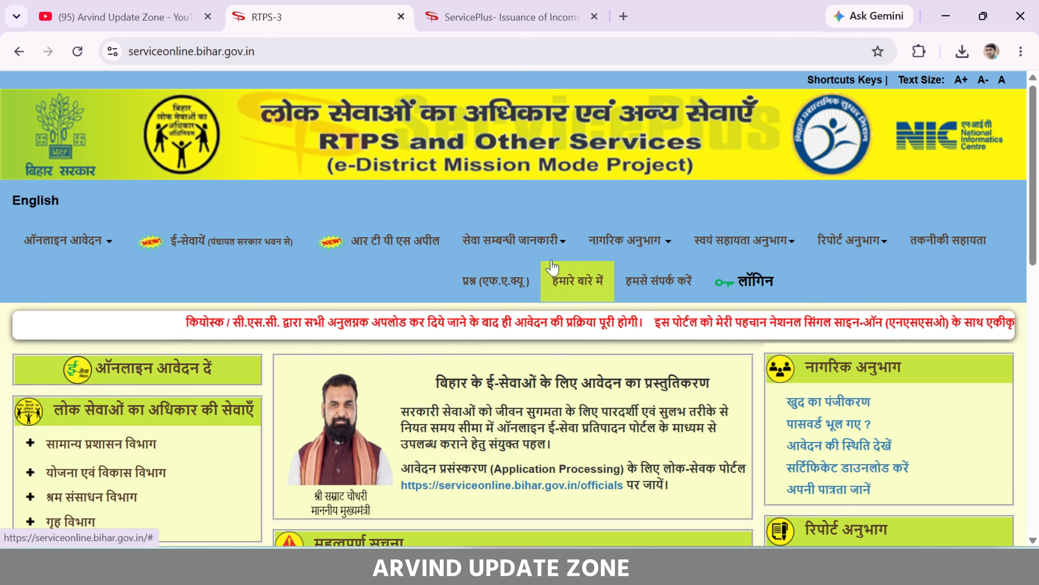
{"action": "scroll", "coordinate": [800, 351], "scroll_direction": "down", "scroll_amount": 2}
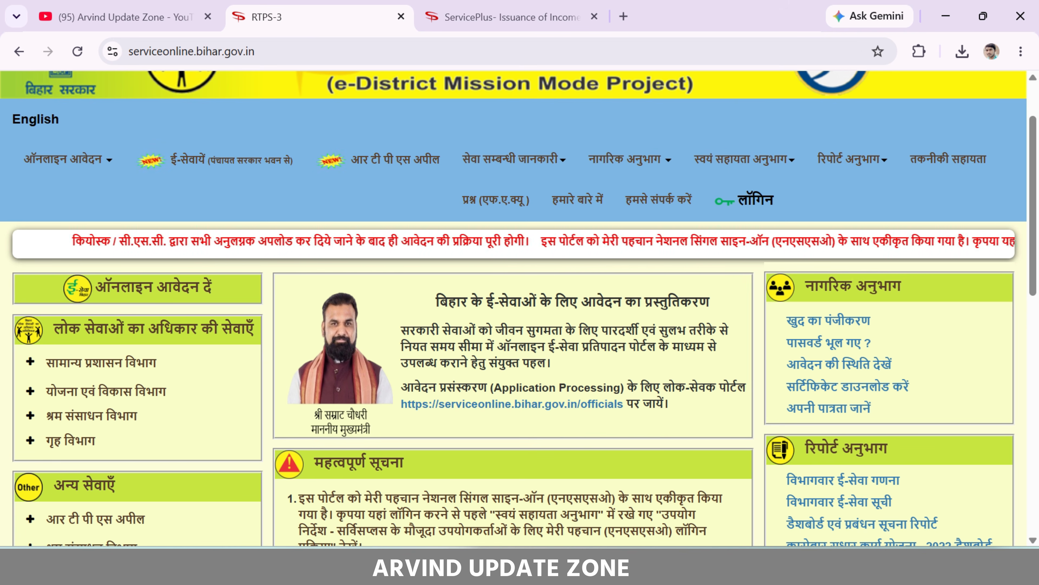
{"action": "left_click", "coordinate": [867, 387]}
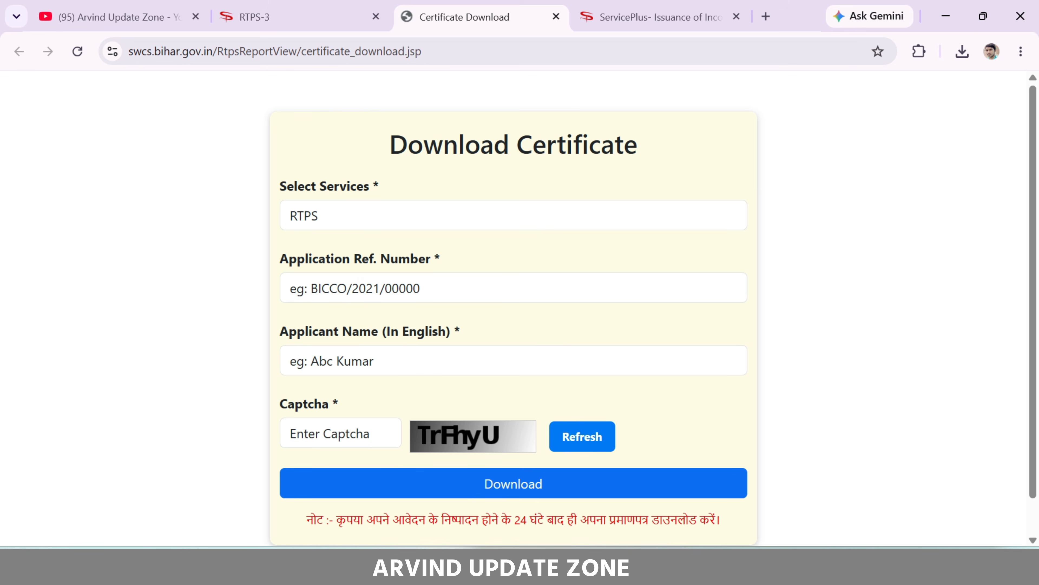
Review the Application Ref. Number field on the Download Certificate form, then return to the RTPS-3 tab
{"action": "left_click_drag", "start_coordinate": [278, 260], "coordinate": [443, 262]}
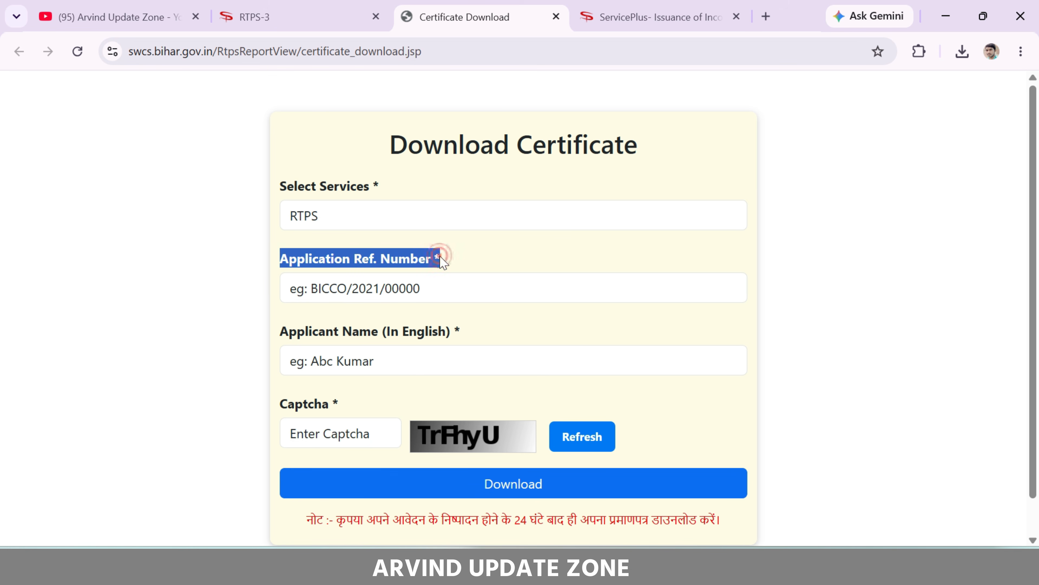
{"action": "left_click", "coordinate": [443, 262]}
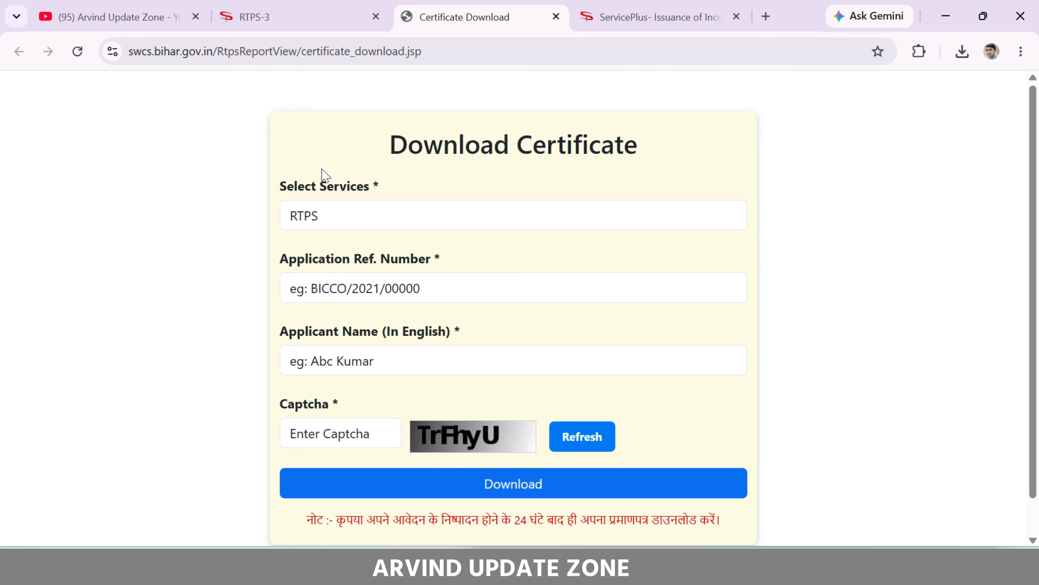
{"action": "left_click", "coordinate": [314, 6]}
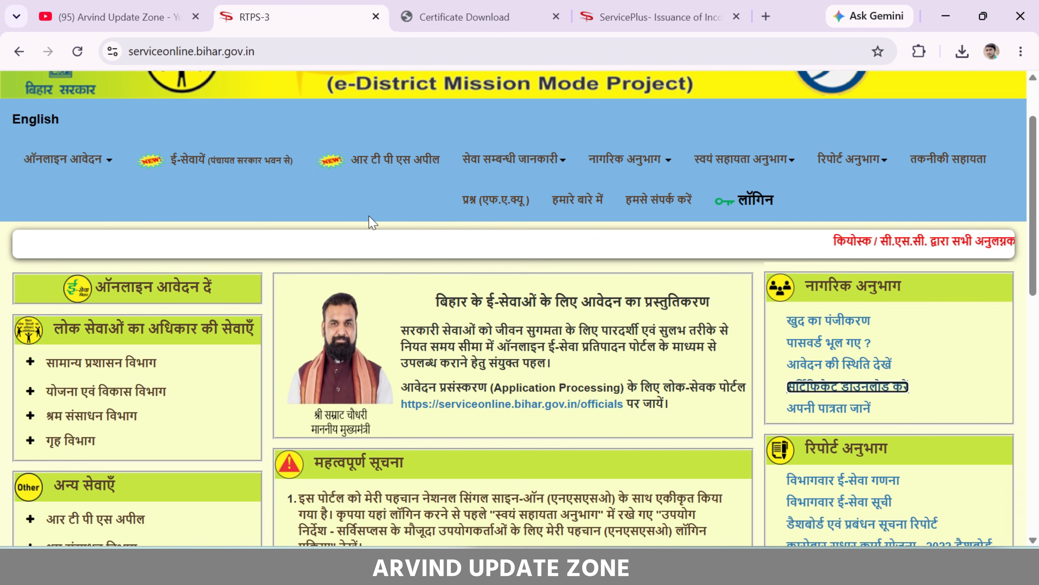
{"action": "scroll", "coordinate": [368, 215], "scroll_direction": "up", "scroll_amount": 2}
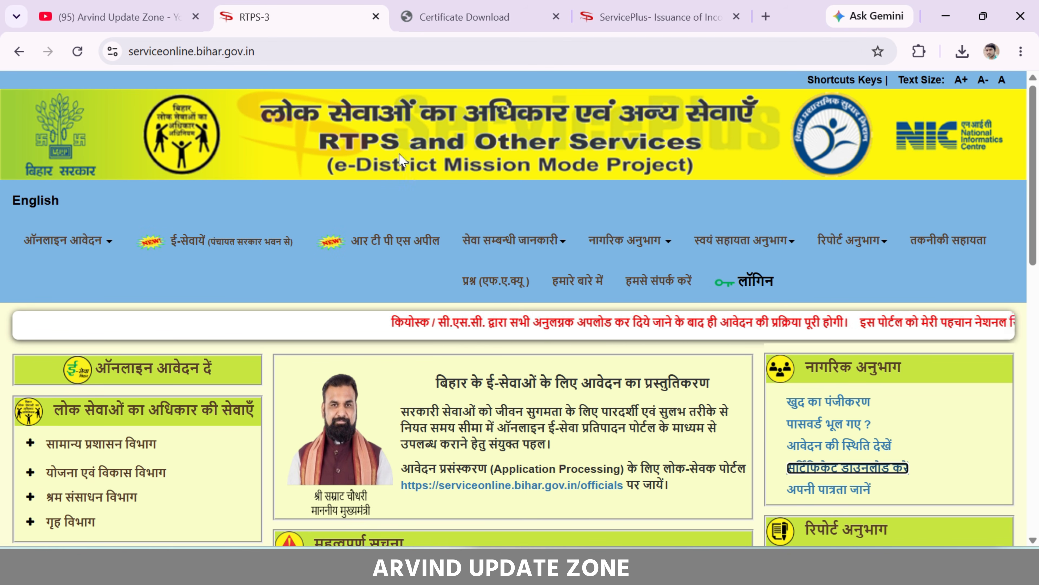
{"action": "mouse_move", "coordinate": [559, 230]}
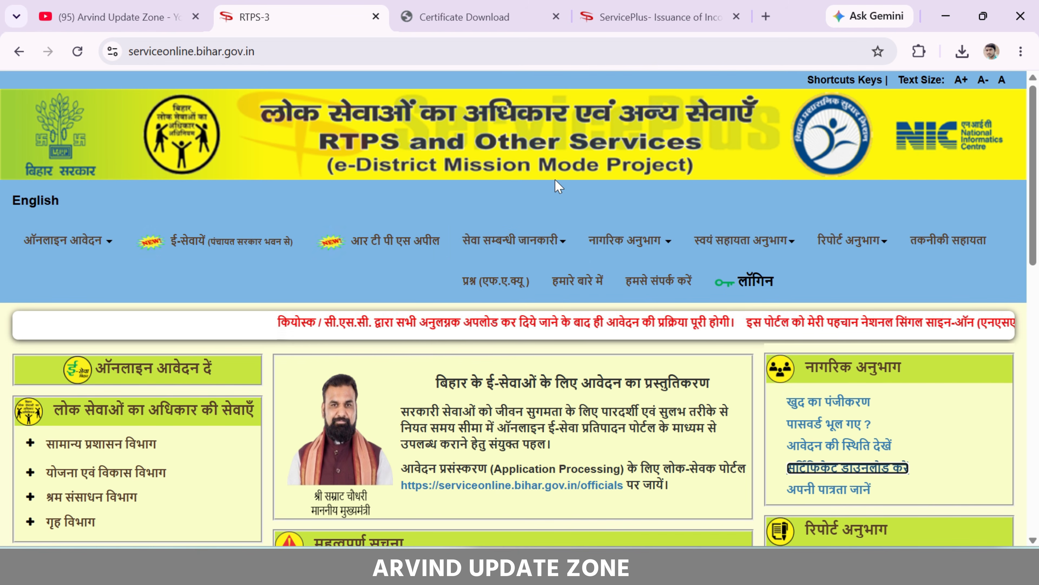